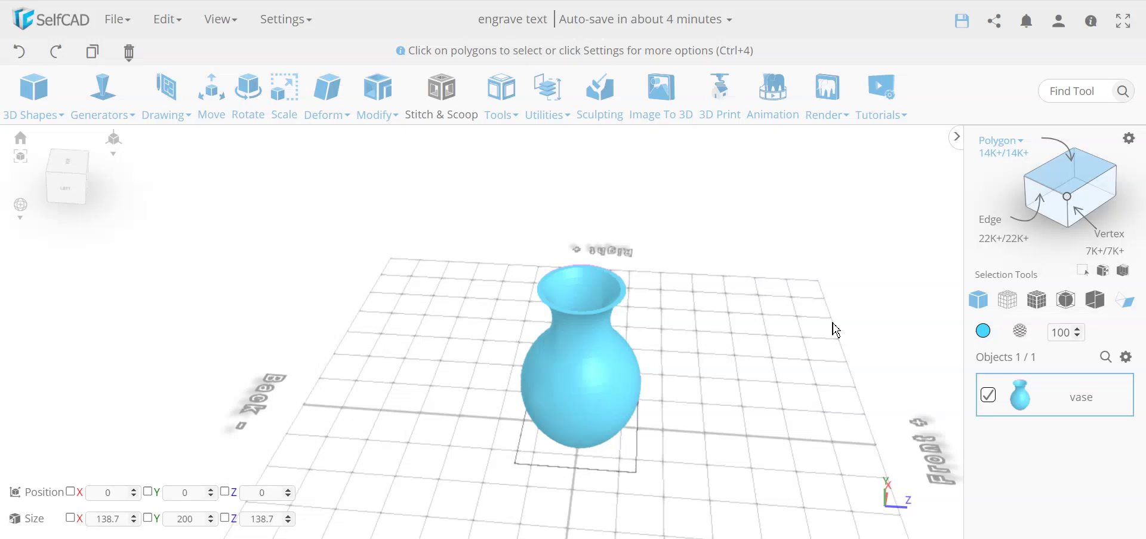
Step: Examine the vase's rim, interior and outer body from several viewing angles
{"action": "mouse_move", "coordinate": [790, 390]}
{"action": "right_mouse_down"}
{"action": "mouse_move", "coordinate": [765, 420]}
{"action": "mouse_move", "coordinate": [779, 406]}
{"action": "right_mouse_up"}
{"action": "scroll", "coordinate": [599, 389], "scroll_direction": "up", "scroll_amount": 5}
{"action": "mouse_move", "coordinate": [626, 361]}
{"action": "right_mouse_down"}
{"action": "mouse_move", "coordinate": [583, 380]}
{"action": "mouse_move", "coordinate": [563, 372]}
{"action": "mouse_move", "coordinate": [617, 370]}
{"action": "right_mouse_up"}
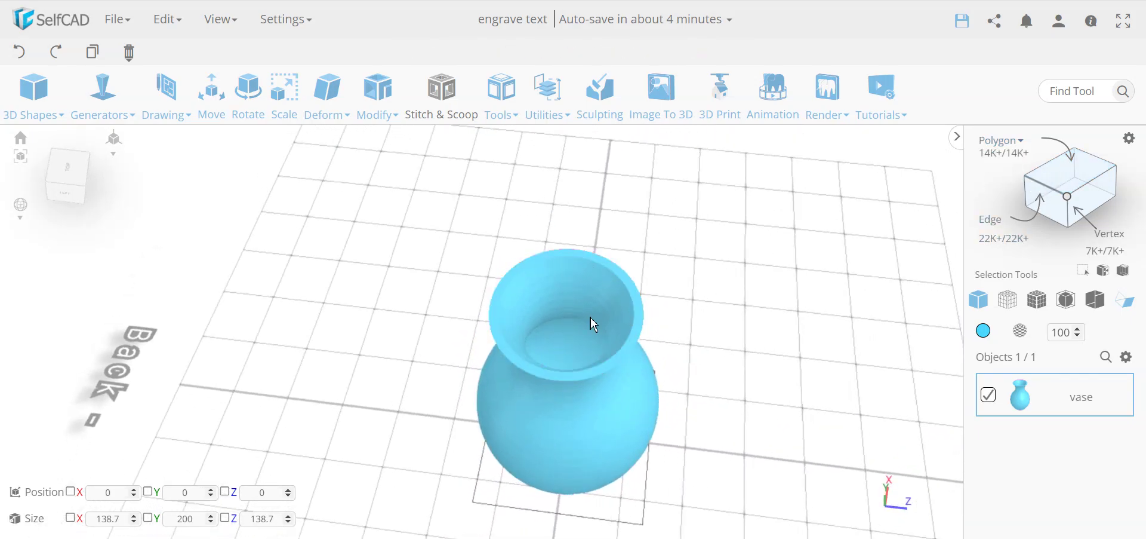
{"action": "mouse_move", "coordinate": [558, 395]}
{"action": "right_mouse_down"}
{"action": "mouse_move", "coordinate": [589, 384]}
{"action": "mouse_move", "coordinate": [593, 363]}
{"action": "mouse_move", "coordinate": [557, 376]}
{"action": "mouse_move", "coordinate": [569, 387]}
{"action": "mouse_move", "coordinate": [562, 406]}
{"action": "right_mouse_up"}
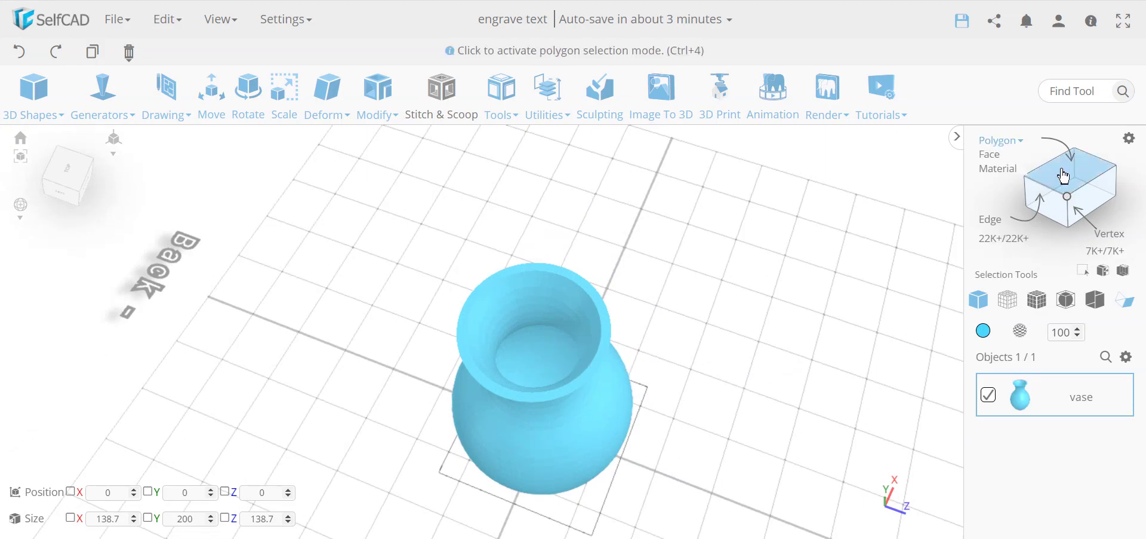
{"action": "right_click_drag", "start_coordinate": [815, 317], "coordinate": [840, 315]}
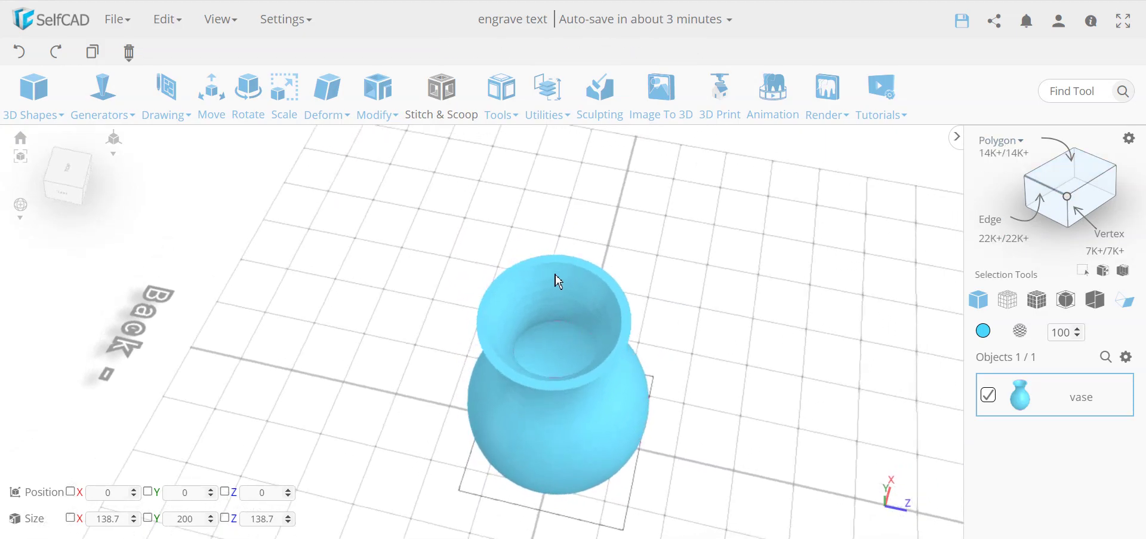
{"action": "right_click_drag", "start_coordinate": [740, 394], "coordinate": [543, 332]}
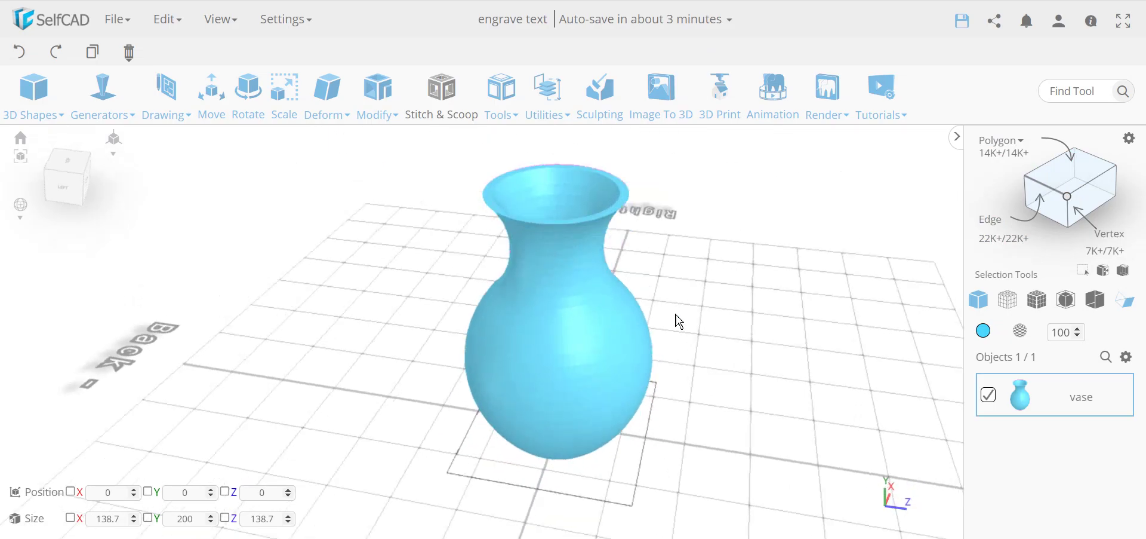
{"action": "right_click_drag", "start_coordinate": [679, 321], "coordinate": [720, 329]}
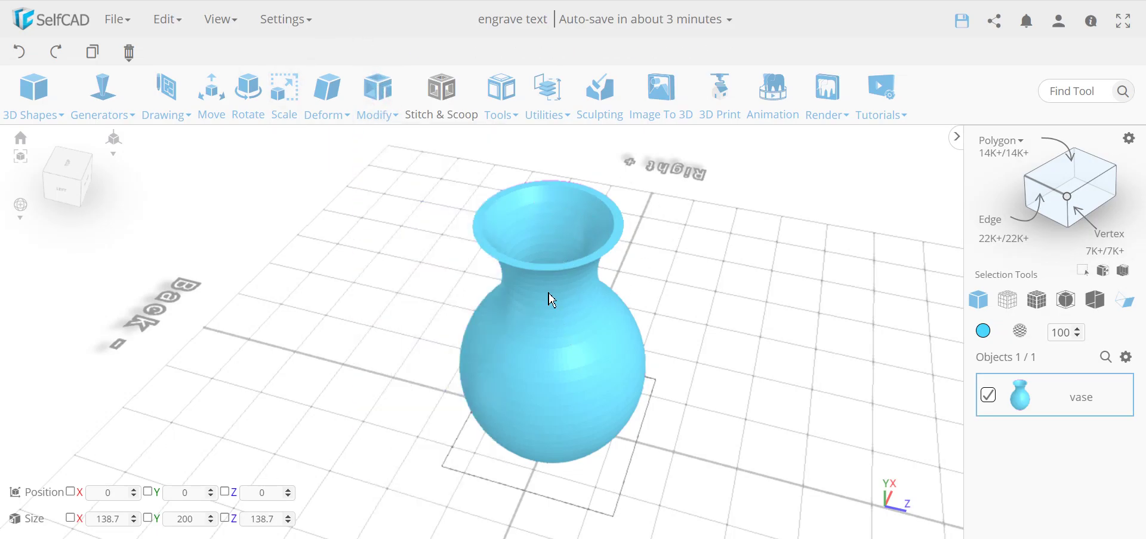
{"action": "right_click_drag", "start_coordinate": [719, 275], "coordinate": [762, 283]}
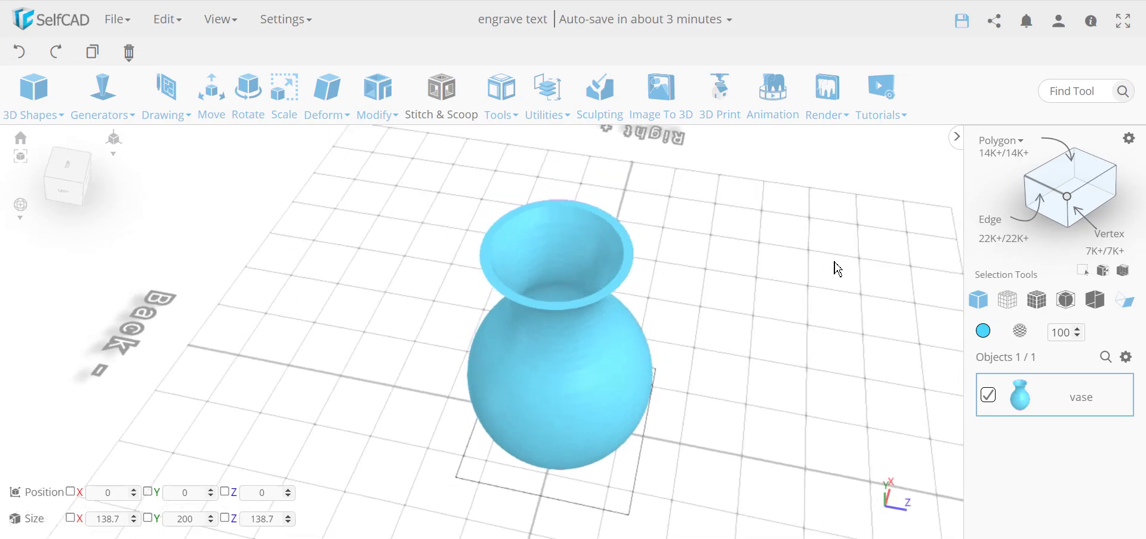
Step: Activate polygon selection mode and display the vase's polygon edges to inspect its mesh
{"action": "left_click", "coordinate": [1086, 182]}
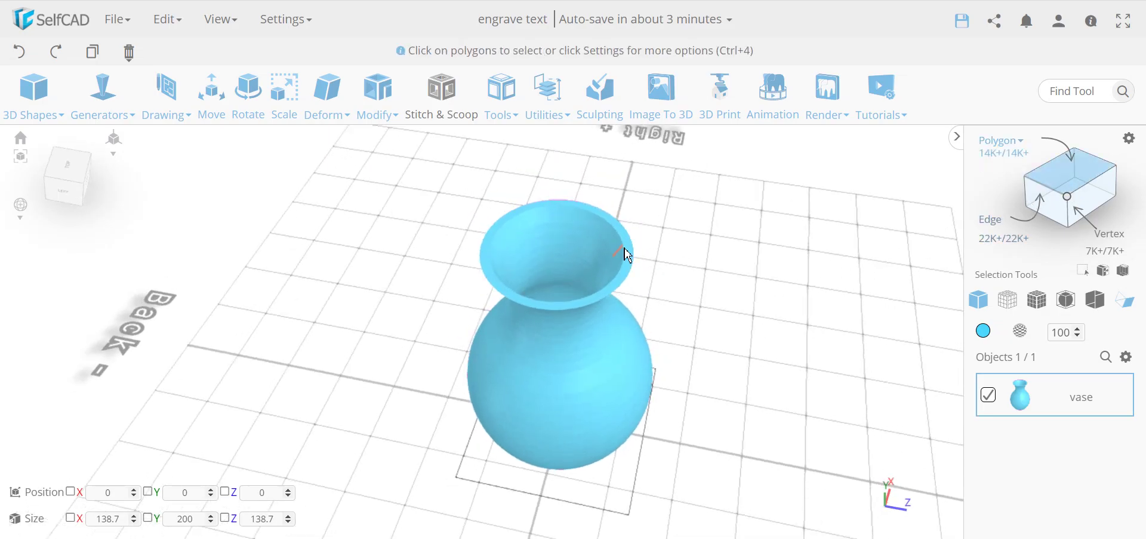
{"action": "left_click_drag", "start_coordinate": [765, 404], "coordinate": [628, 317]}
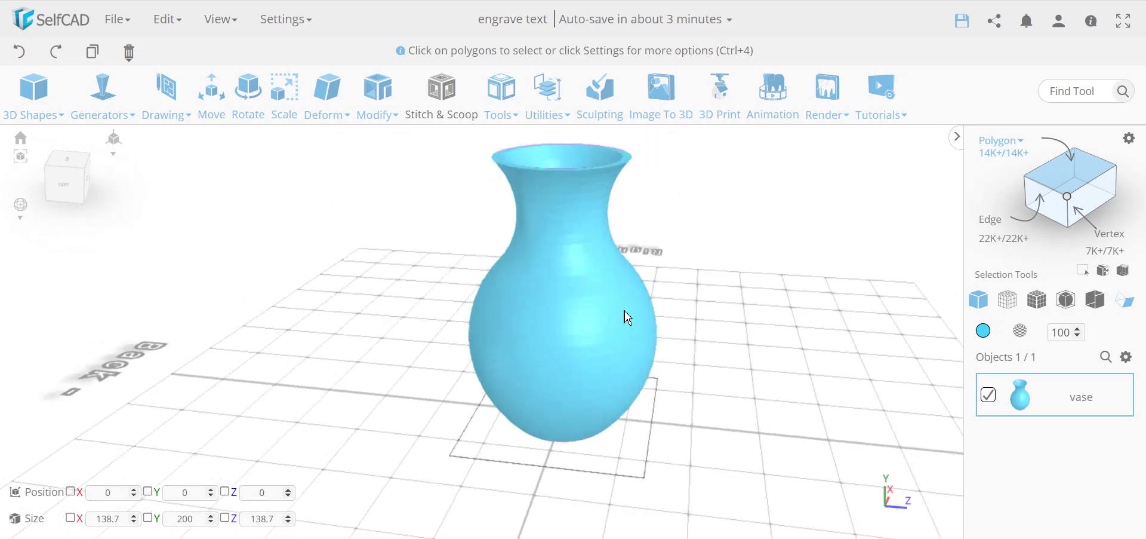
{"action": "left_click", "coordinate": [1038, 299]}
{"action": "scroll", "coordinate": [567, 322], "scroll_direction": "up", "scroll_amount": 5}
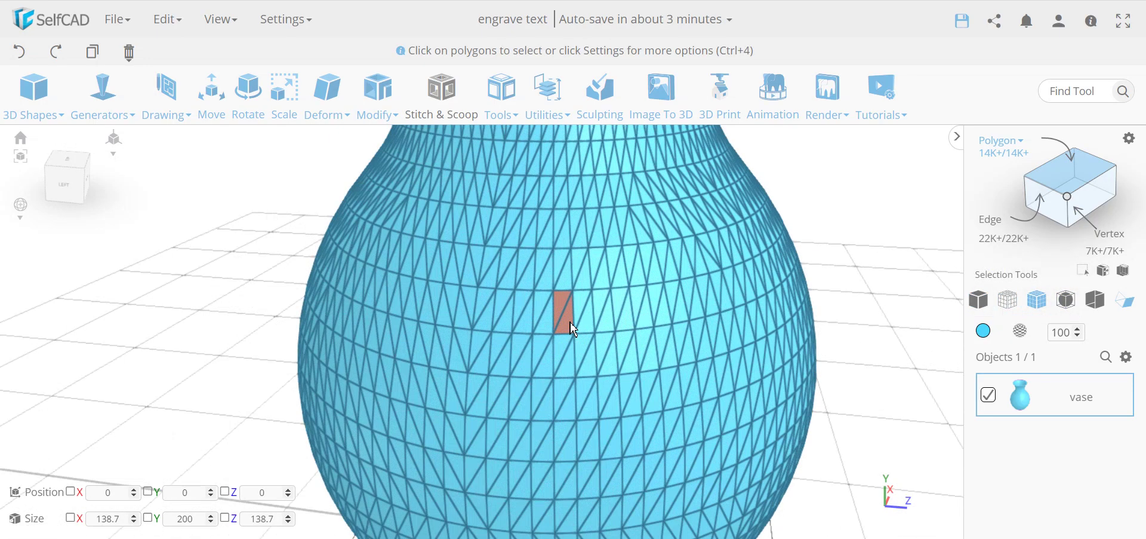
{"action": "scroll", "coordinate": [567, 319], "scroll_direction": "down", "scroll_amount": 7}
Step: Try selecting the vase's lower outer surface from several sides, return to solid display, and clear the selection
{"action": "left_click_drag", "start_coordinate": [718, 336], "coordinate": [531, 320]}
{"action": "left_click_drag", "start_coordinate": [595, 363], "coordinate": [449, 273]}
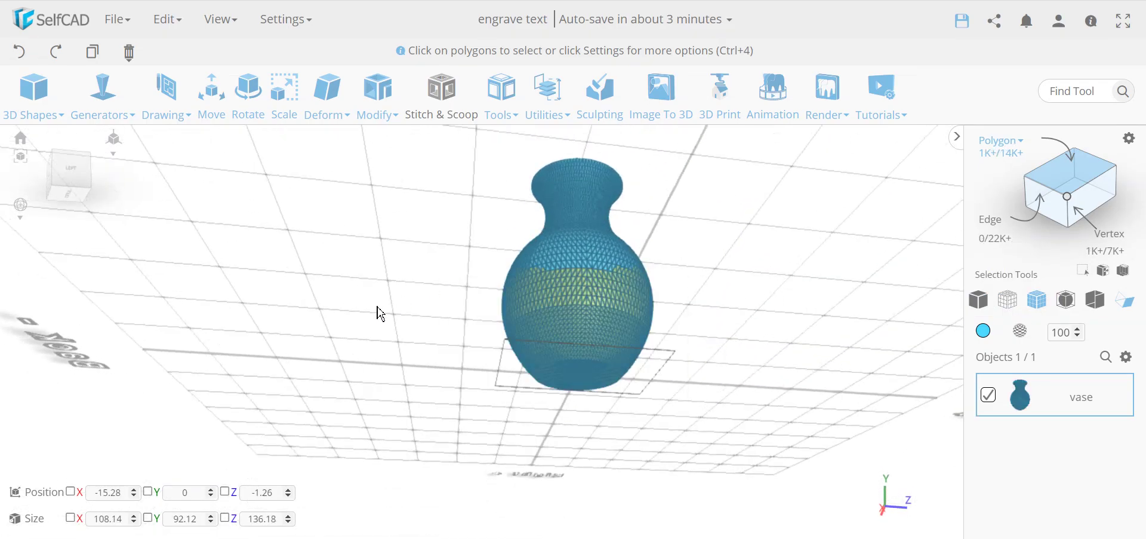
{"action": "left_click_drag", "start_coordinate": [379, 313], "coordinate": [650, 338]}
{"action": "left_click", "coordinate": [980, 299]}
{"action": "left_click_drag", "start_coordinate": [716, 370], "coordinate": [657, 388]}
{"action": "left_click_drag", "start_coordinate": [660, 402], "coordinate": [434, 255]}
{"action": "left_click_drag", "start_coordinate": [286, 356], "coordinate": [760, 374]}
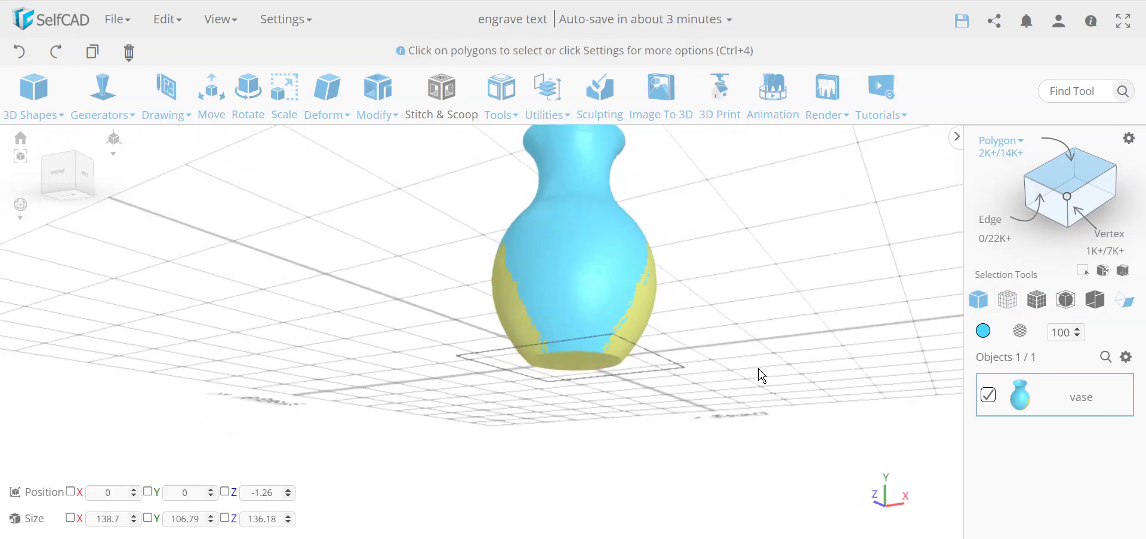
{"action": "left_click_drag", "start_coordinate": [686, 403], "coordinate": [464, 233]}
{"action": "right_click_drag", "start_coordinate": [800, 239], "coordinate": [660, 277]}
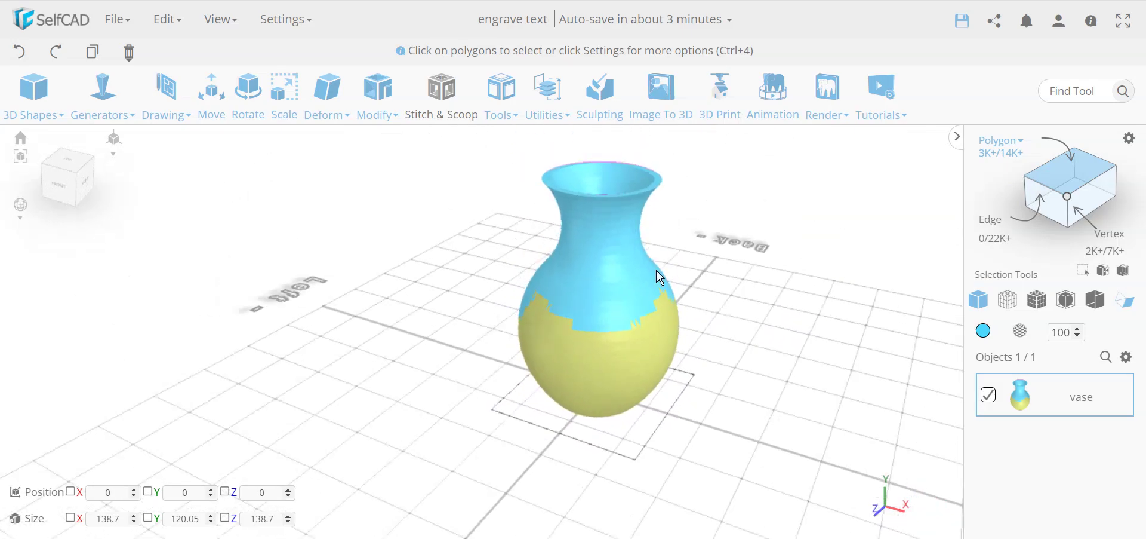
{"action": "left_click", "coordinate": [781, 263]}
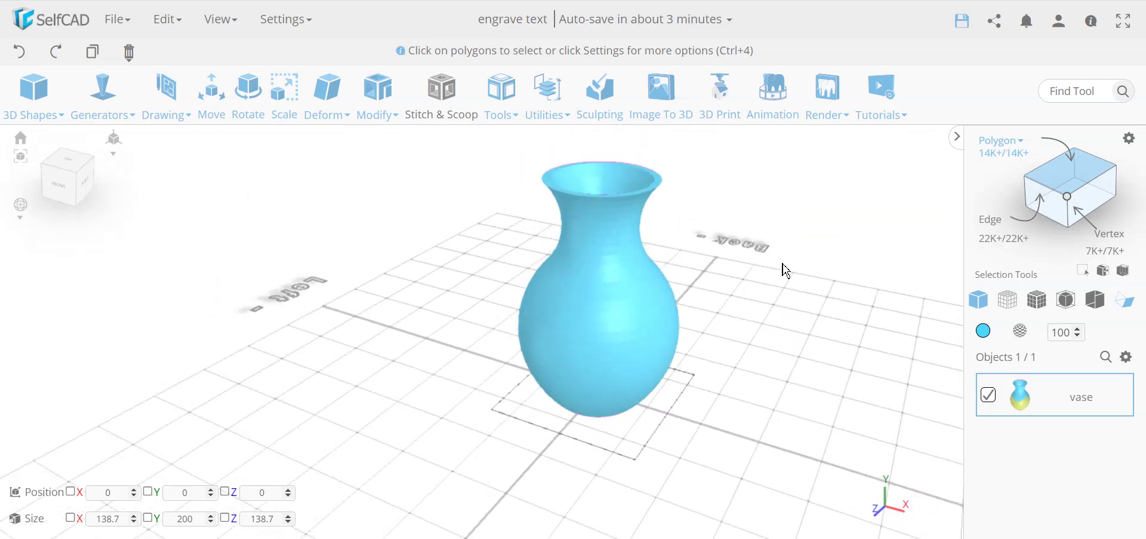
Step: Open the polygon selection settings and set the tolerance to 10
{"action": "right_click_drag", "start_coordinate": [796, 297], "coordinate": [778, 302]}
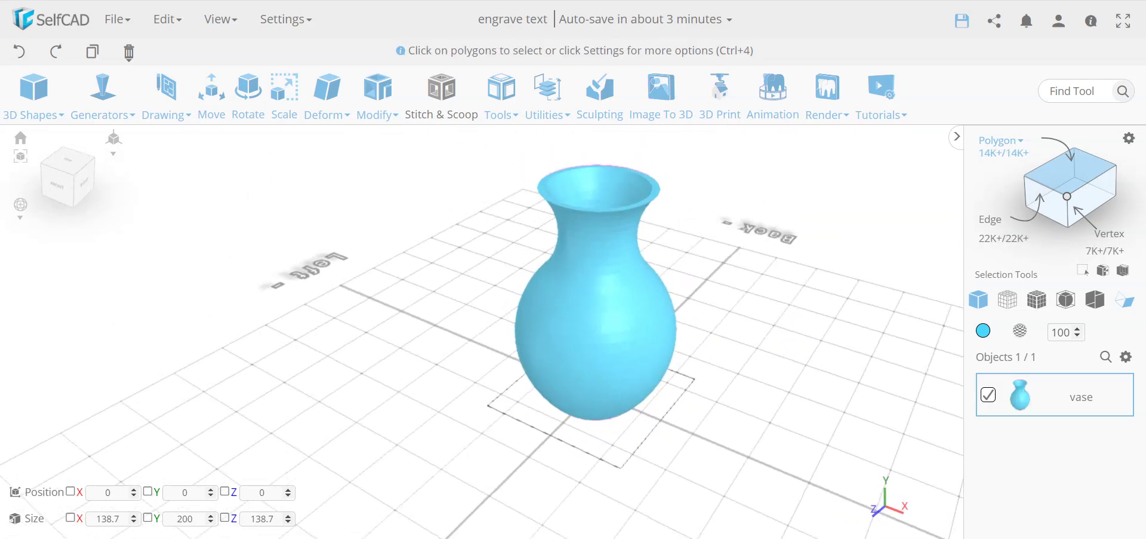
{"action": "left_click", "coordinate": [1136, 141]}
{"action": "left_click_drag", "start_coordinate": [35, 317], "coordinate": [163, 317]}
Step: Try selecting the outer and inner surfaces of the vase at this tolerance, and clear the selection
{"action": "left_click", "coordinate": [607, 338]}
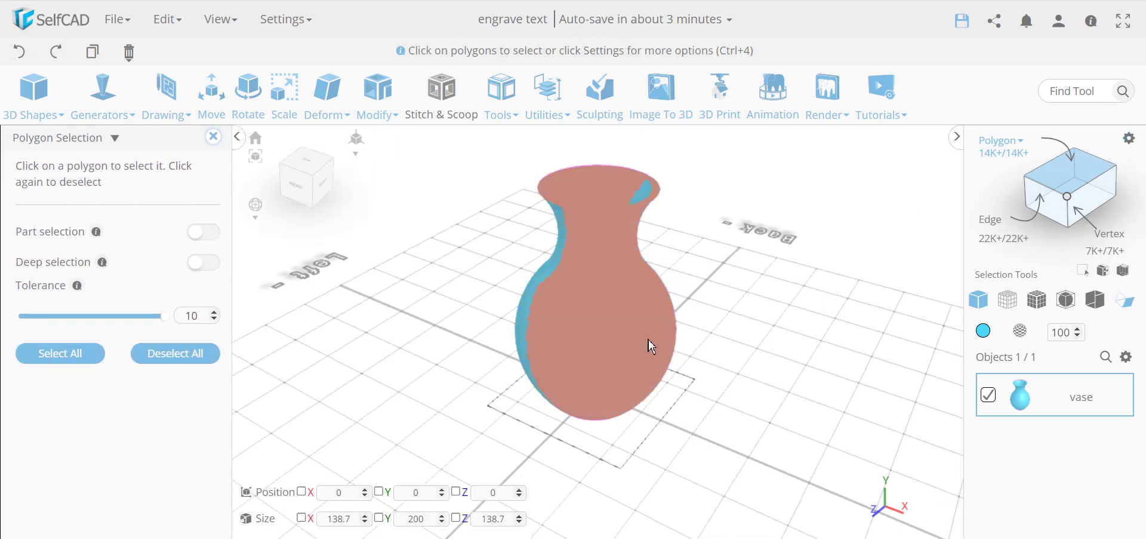
{"action": "right_click_drag", "start_coordinate": [802, 289], "coordinate": [788, 325]}
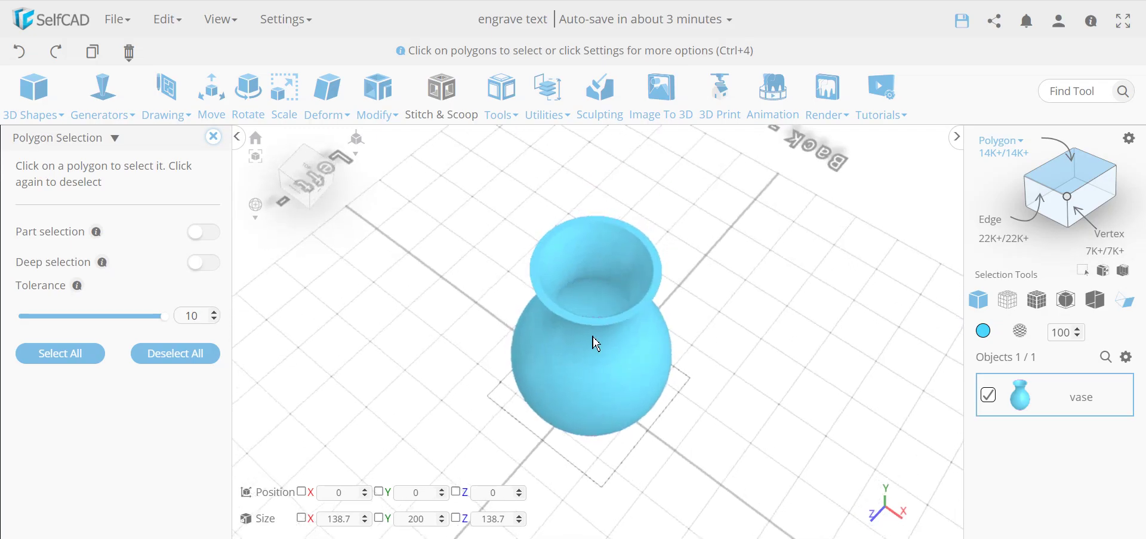
{"action": "left_click", "coordinate": [591, 278]}
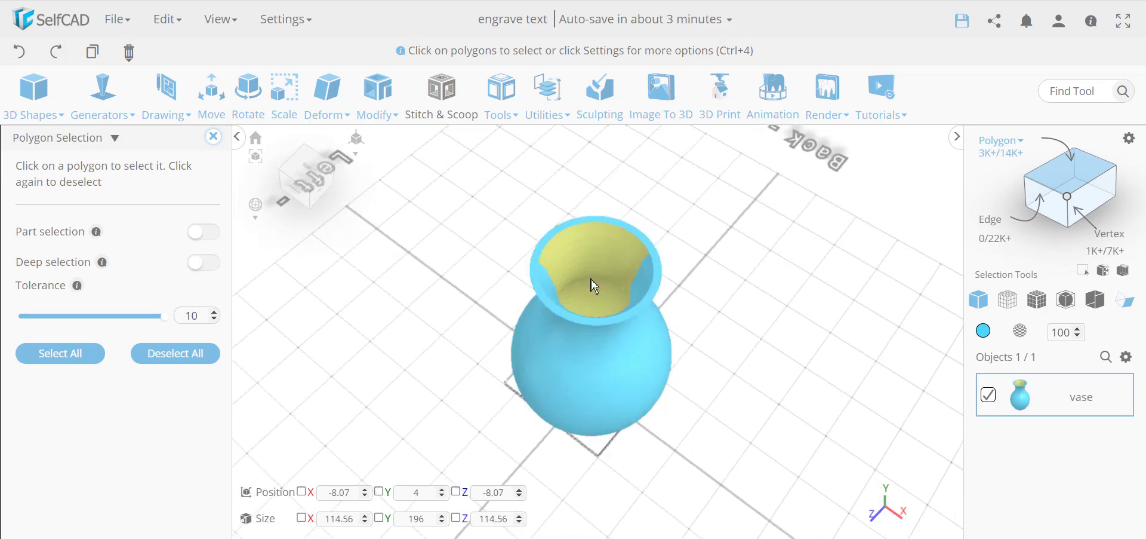
{"action": "left_click", "coordinate": [635, 289]}
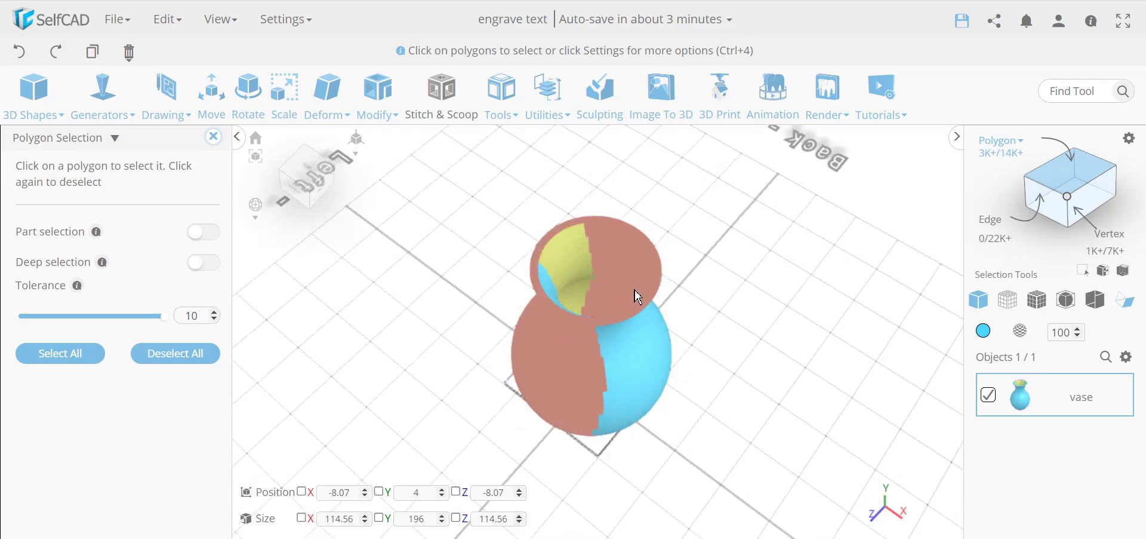
{"action": "left_click", "coordinate": [438, 260]}
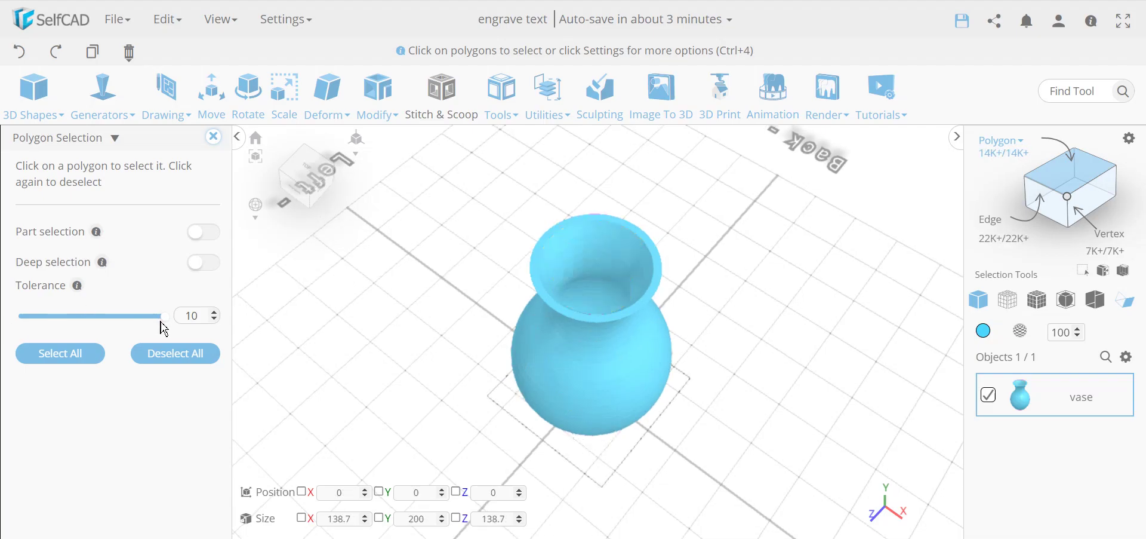
Step: Set the selection tolerance to 0, select the flat ring of polygons on the vase's rim, and delete it
{"action": "left_click_drag", "start_coordinate": [161, 318], "coordinate": [18, 319]}
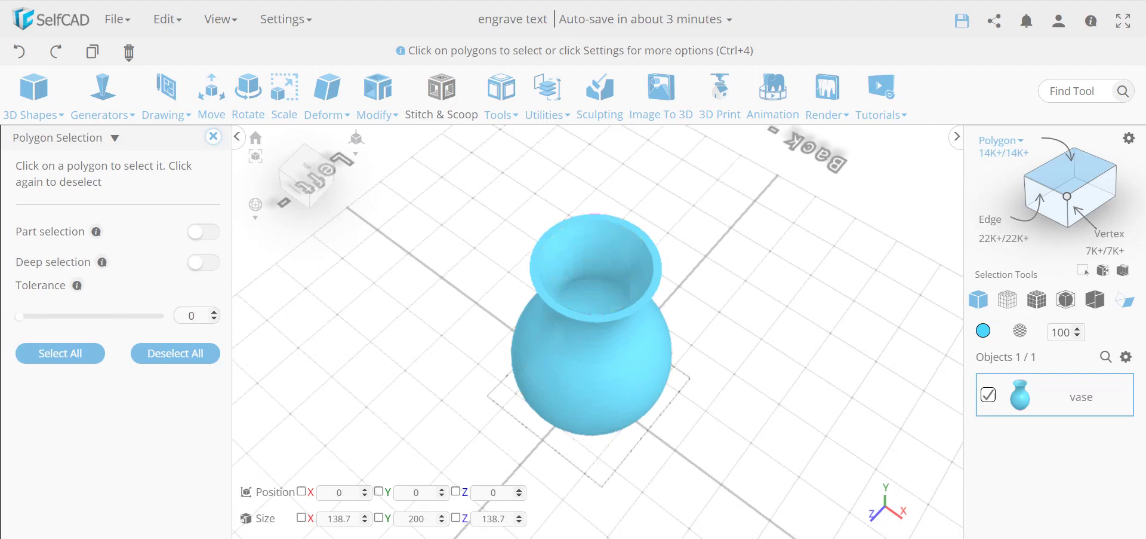
{"action": "left_click", "coordinate": [662, 266]}
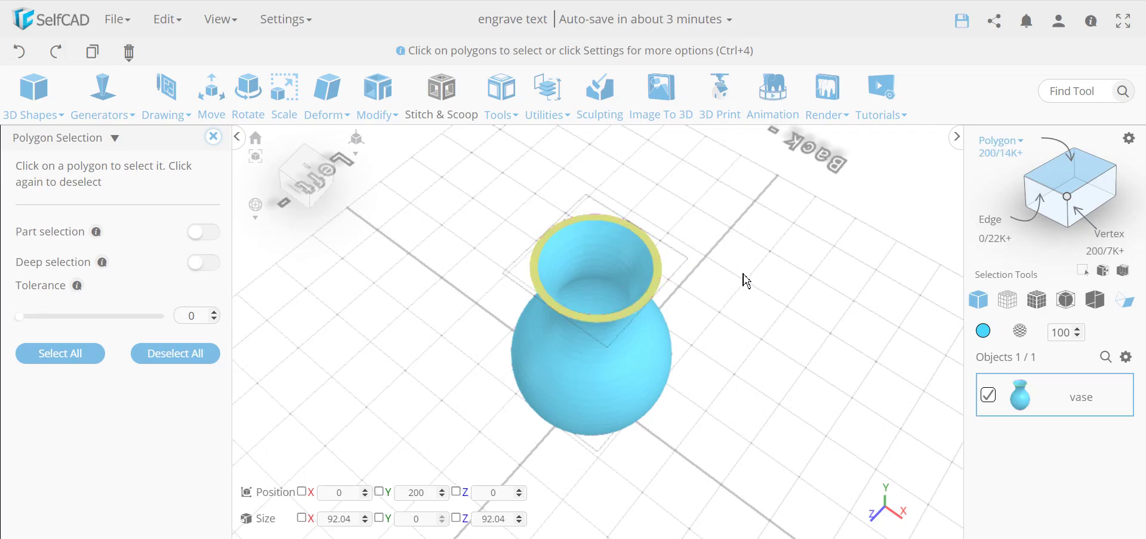
{"action": "key", "text": "Delete"}
{"action": "key", "text": "Return"}
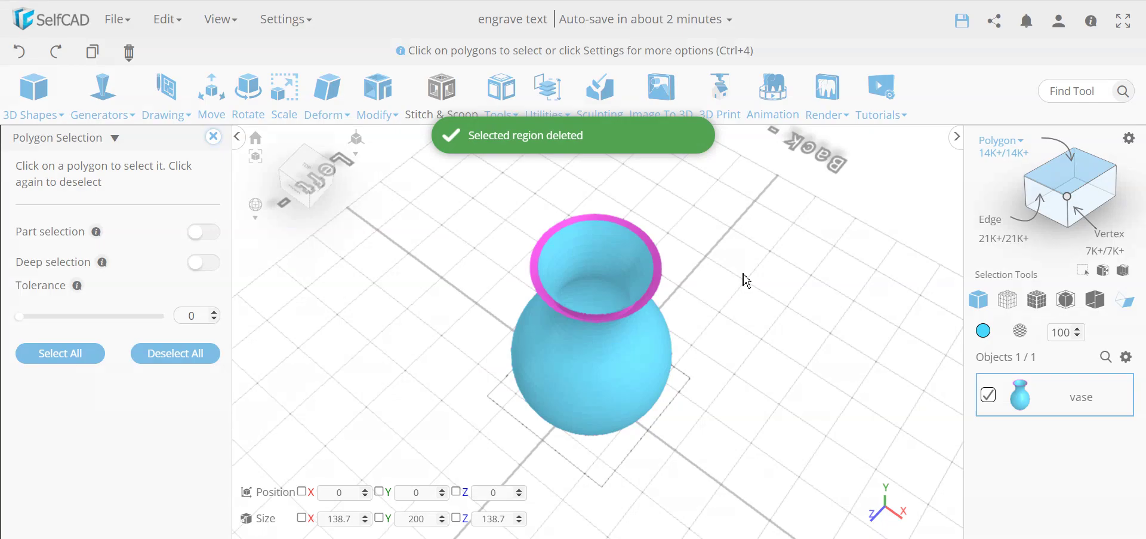
Step: Re-enter polygon selection mode and set its tolerance to 10
{"action": "left_click_drag", "start_coordinate": [746, 281], "coordinate": [776, 308]}
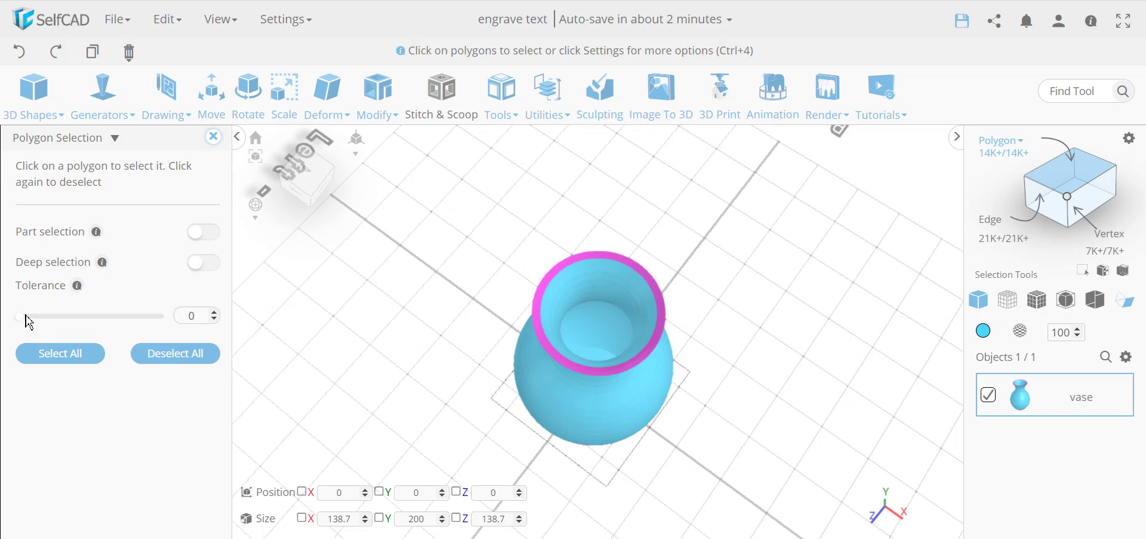
{"action": "left_click_drag", "start_coordinate": [27, 317], "coordinate": [310, 299]}
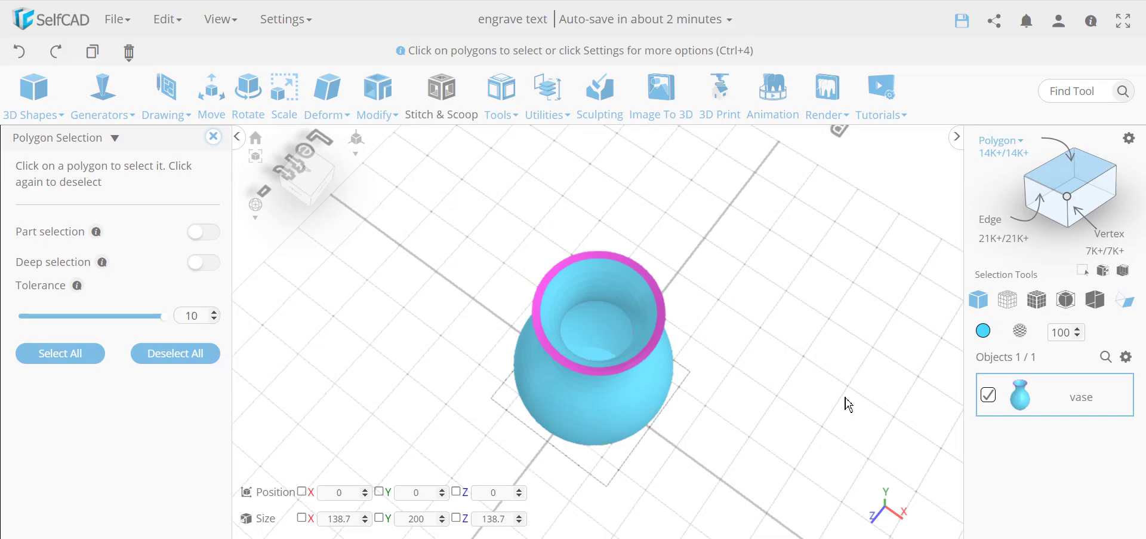
{"action": "left_click_drag", "start_coordinate": [849, 405], "coordinate": [827, 370]}
{"action": "left_click", "coordinate": [1088, 175]}
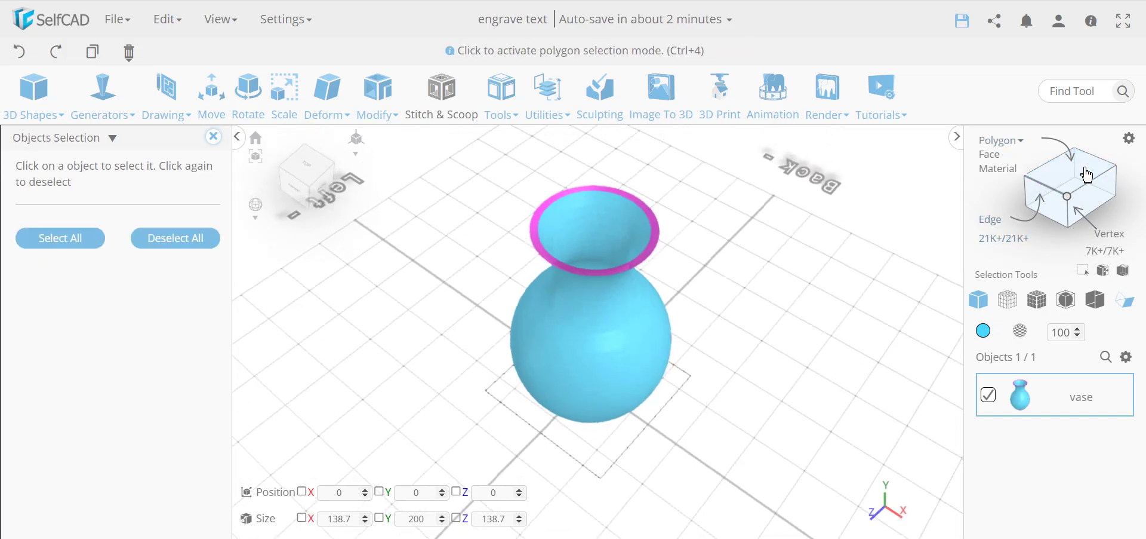
{"action": "left_click", "coordinate": [1088, 175]}
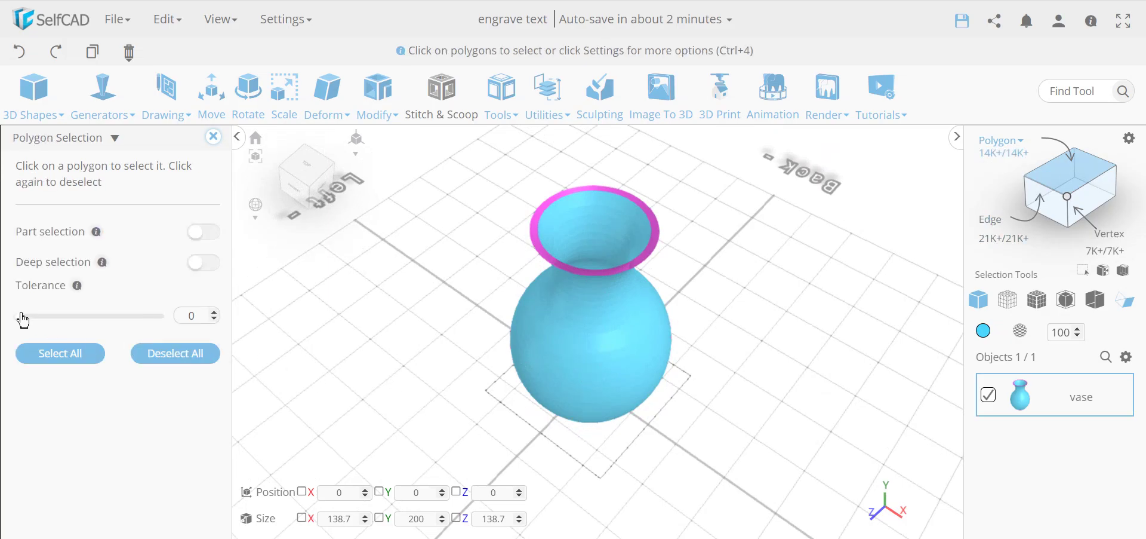
{"action": "left_click_drag", "start_coordinate": [23, 317], "coordinate": [204, 342]}
Step: Select all polygons of the vase's outer surface, orbiting around it to include the remaining unselected patches, and close the selection settings
{"action": "left_click", "coordinate": [633, 339]}
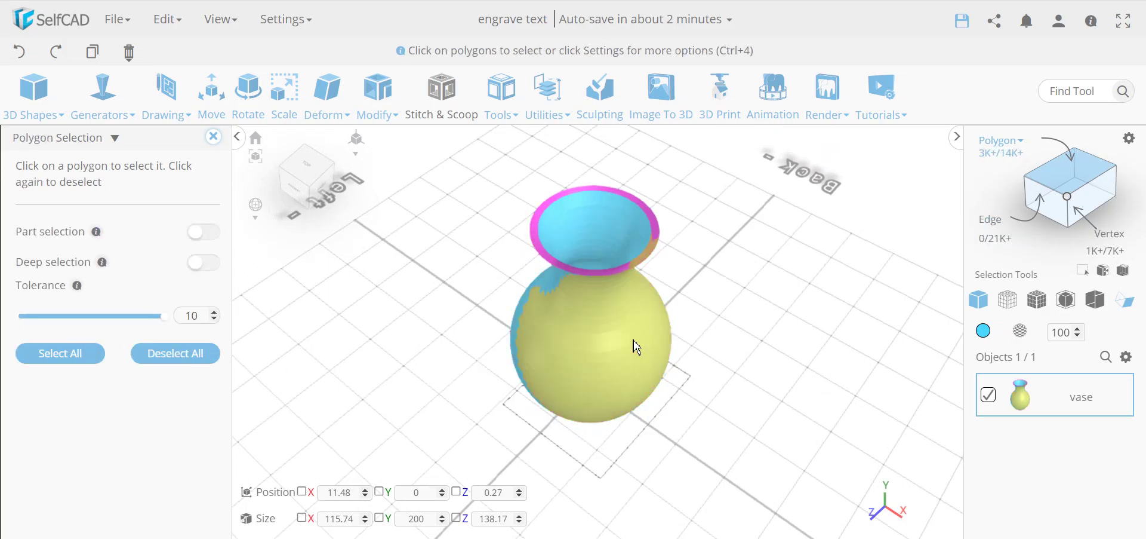
{"action": "left_click_drag", "start_coordinate": [354, 412], "coordinate": [525, 357]}
{"action": "left_click", "coordinate": [568, 302]}
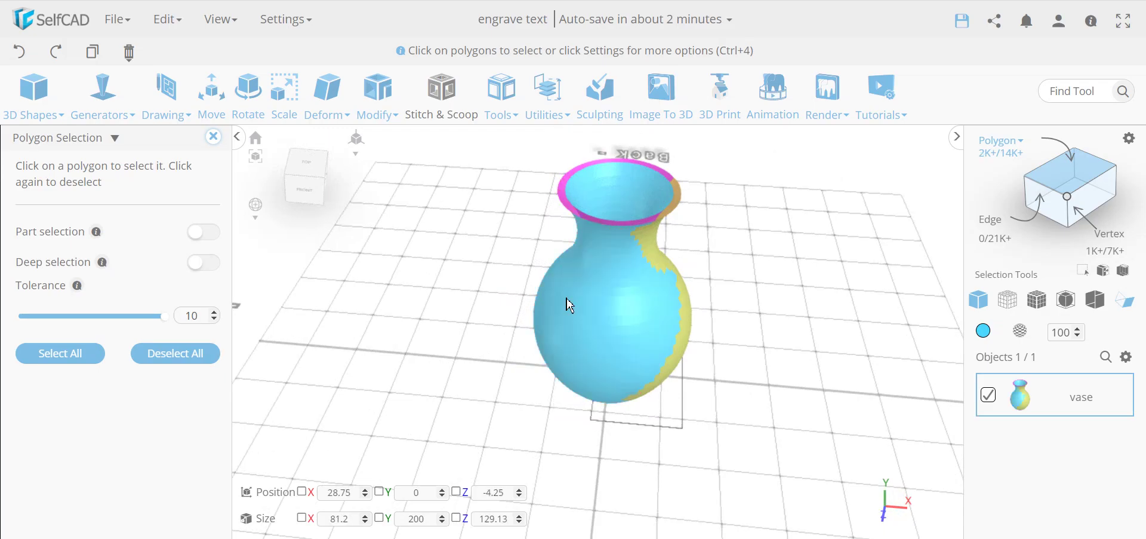
{"action": "left_click_drag", "start_coordinate": [466, 340], "coordinate": [467, 303]}
{"action": "left_click", "coordinate": [634, 154]}
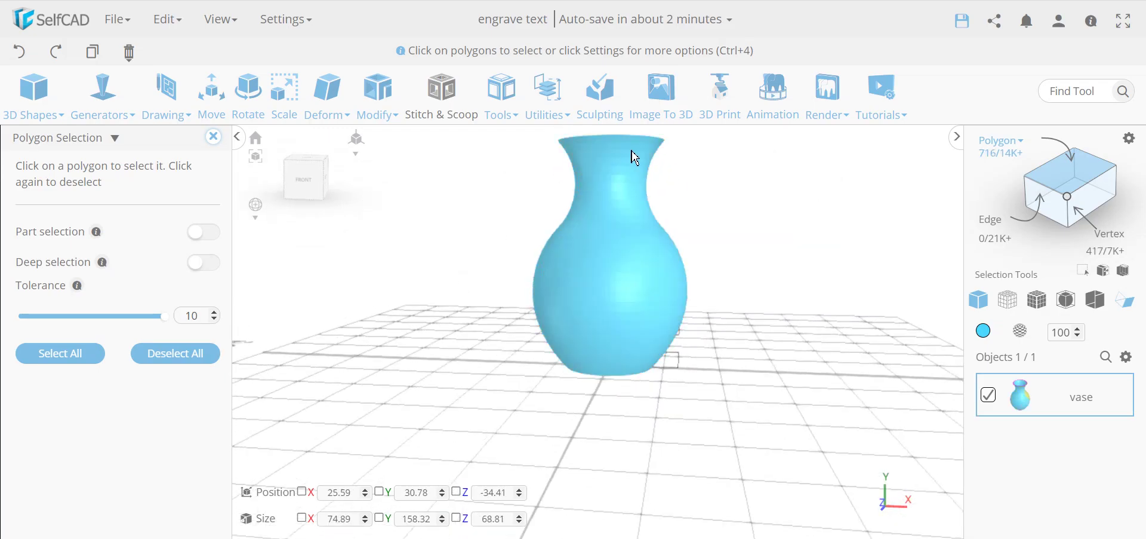
{"action": "left_click", "coordinate": [637, 156]}
{"action": "left_click_drag", "start_coordinate": [636, 154], "coordinate": [604, 184]}
{"action": "left_click", "coordinate": [575, 170]}
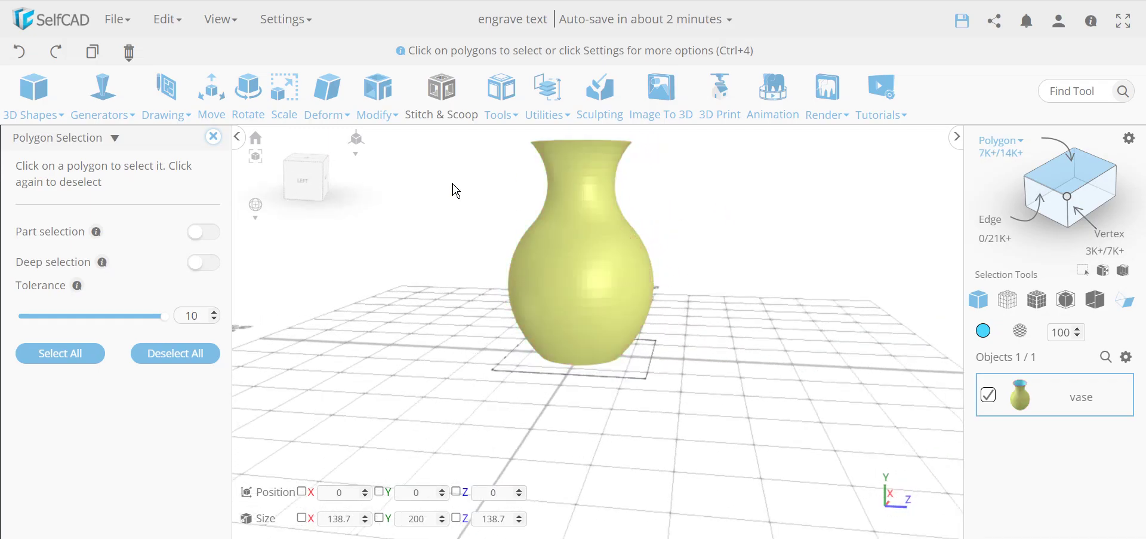
{"action": "left_click_drag", "start_coordinate": [455, 187], "coordinate": [382, 245]}
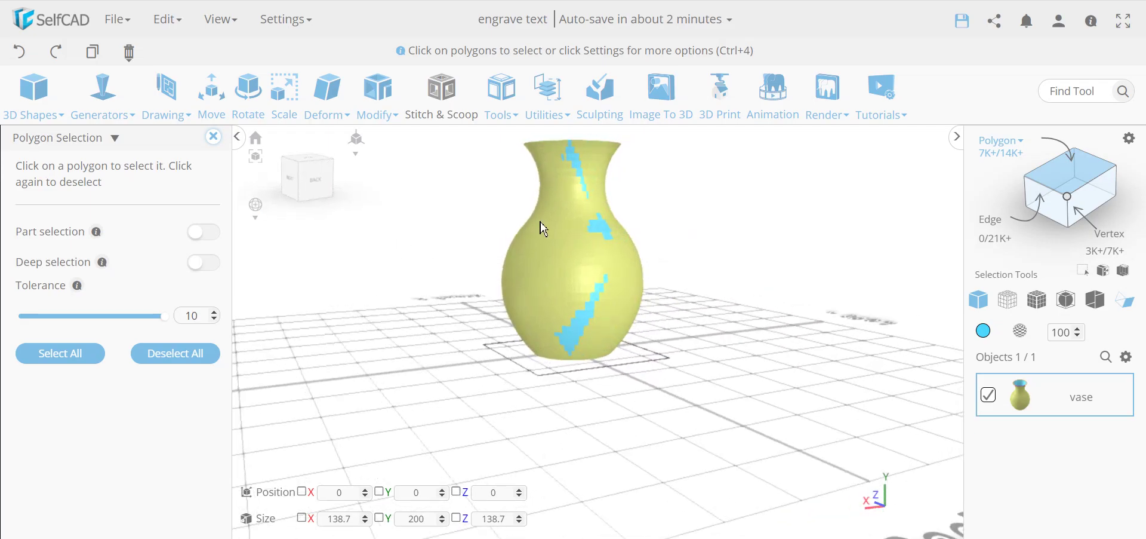
{"action": "left_click", "coordinate": [572, 165]}
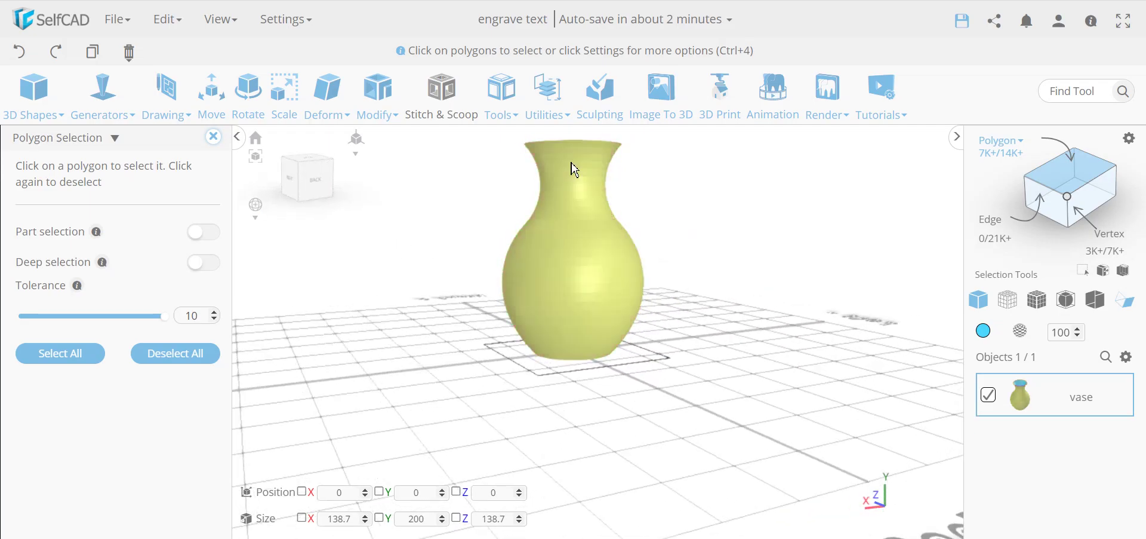
{"action": "left_click_drag", "start_coordinate": [380, 306], "coordinate": [417, 337]}
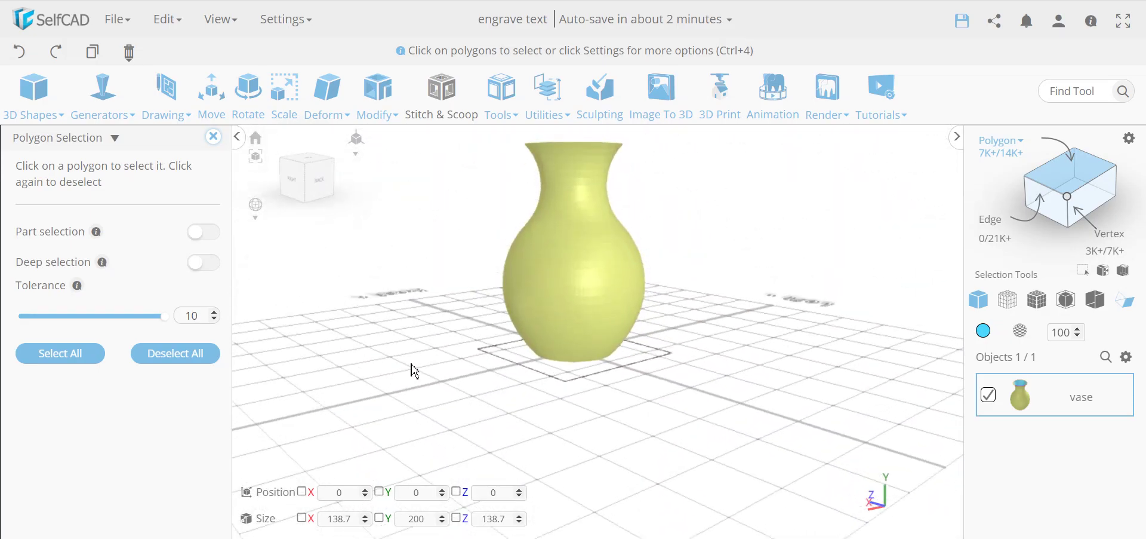
{"action": "left_click", "coordinate": [214, 141]}
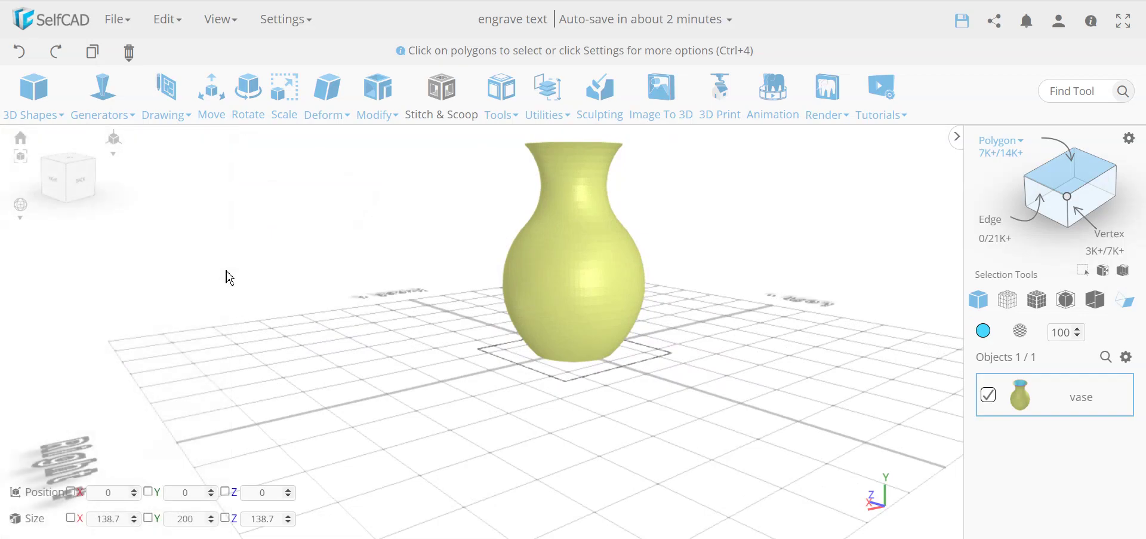
Step: Invert the outer-surface selection so it covers the inner surface and rim-adjacent interior polygons, and delete the selected region
{"action": "key", "text": "Delete"}
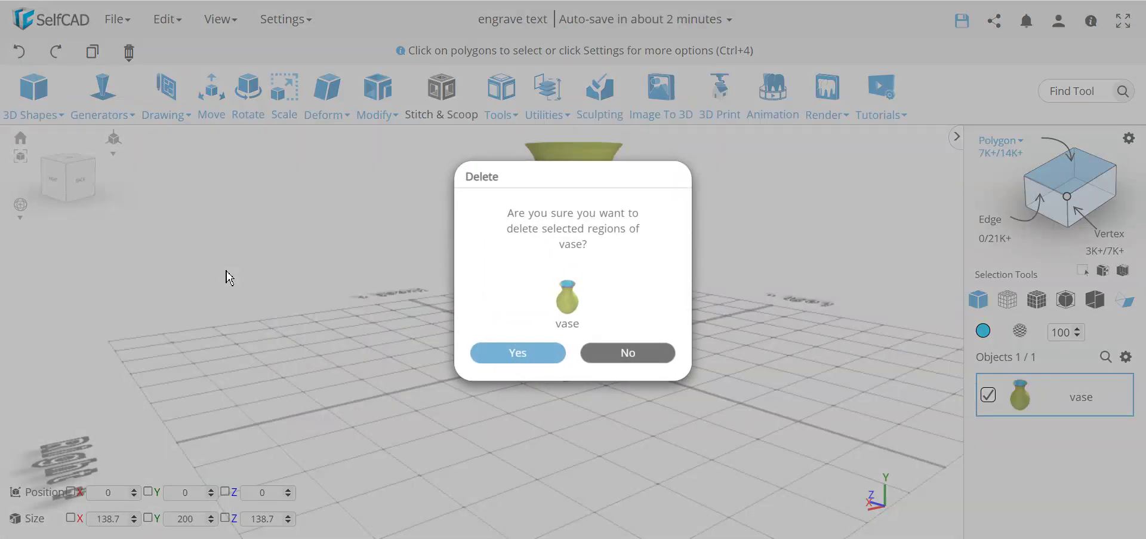
{"action": "left_click", "coordinate": [638, 357]}
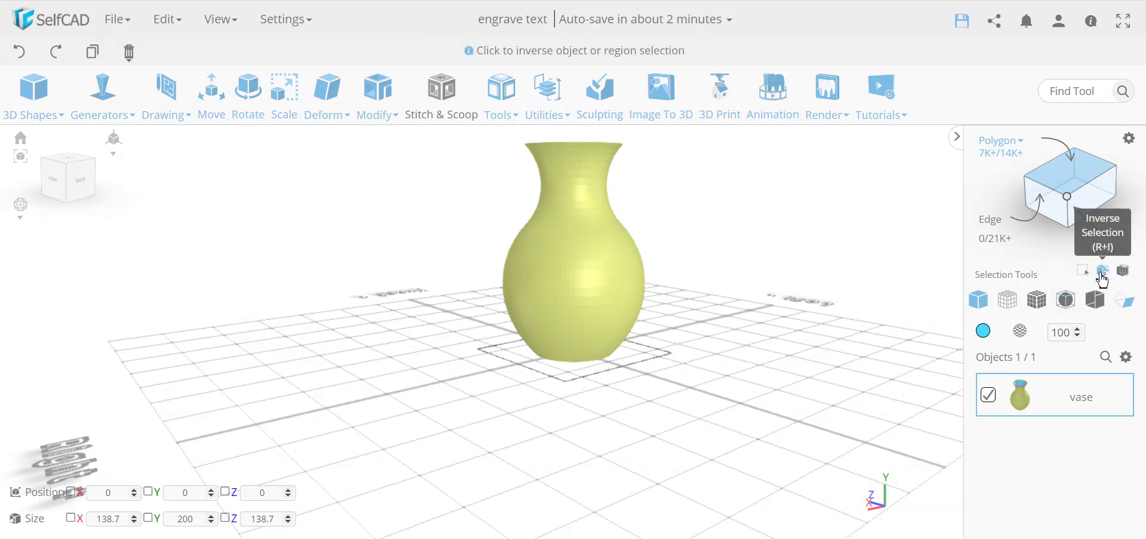
{"action": "left_click", "coordinate": [1103, 277]}
{"action": "right_click_drag", "start_coordinate": [865, 271], "coordinate": [789, 363]}
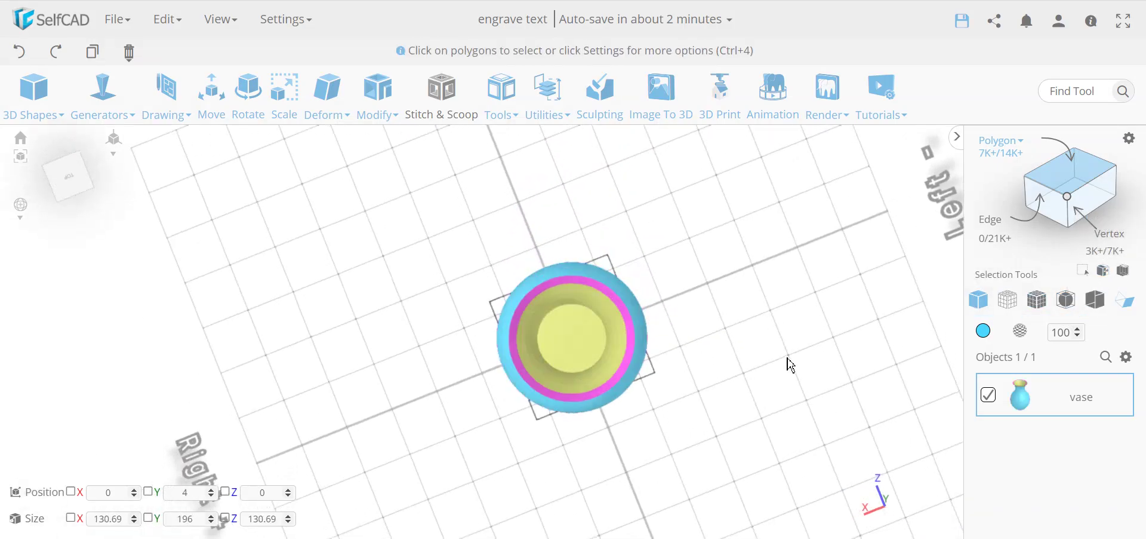
{"action": "key", "text": "Delete"}
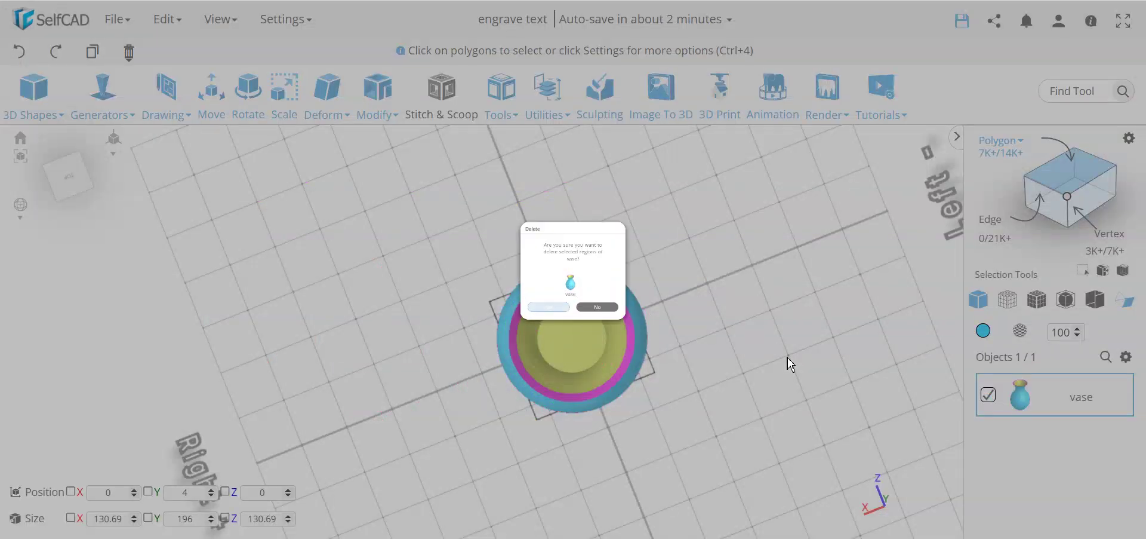
{"action": "key", "text": "Return"}
{"action": "right_click_drag", "start_coordinate": [784, 364], "coordinate": [866, 257]}
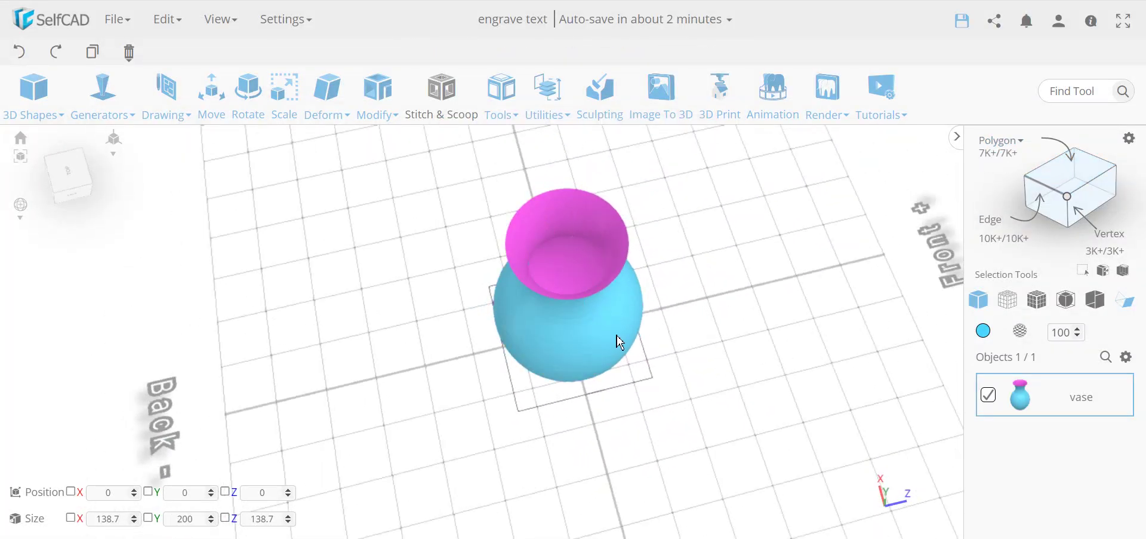
Step: Try closing the vase's open top with a Fill Polygons preview, and cancel the operation
{"action": "right_click_drag", "start_coordinate": [745, 369], "coordinate": [761, 409]}
{"action": "right_click_drag", "start_coordinate": [736, 365], "coordinate": [671, 453]}
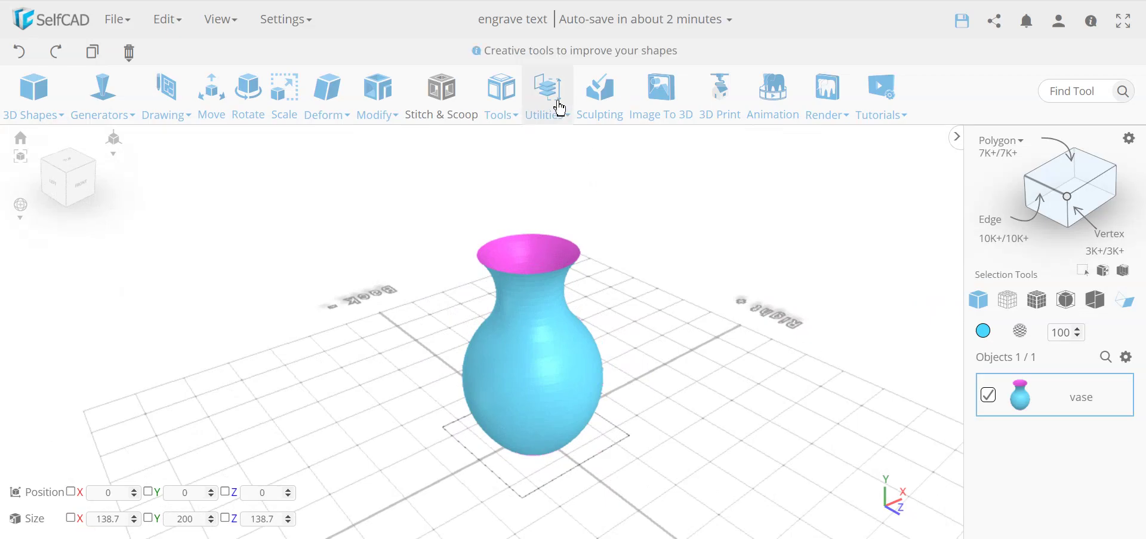
{"action": "mouse_move", "coordinate": [504, 111]}
{"action": "left_click", "coordinate": [540, 177]}
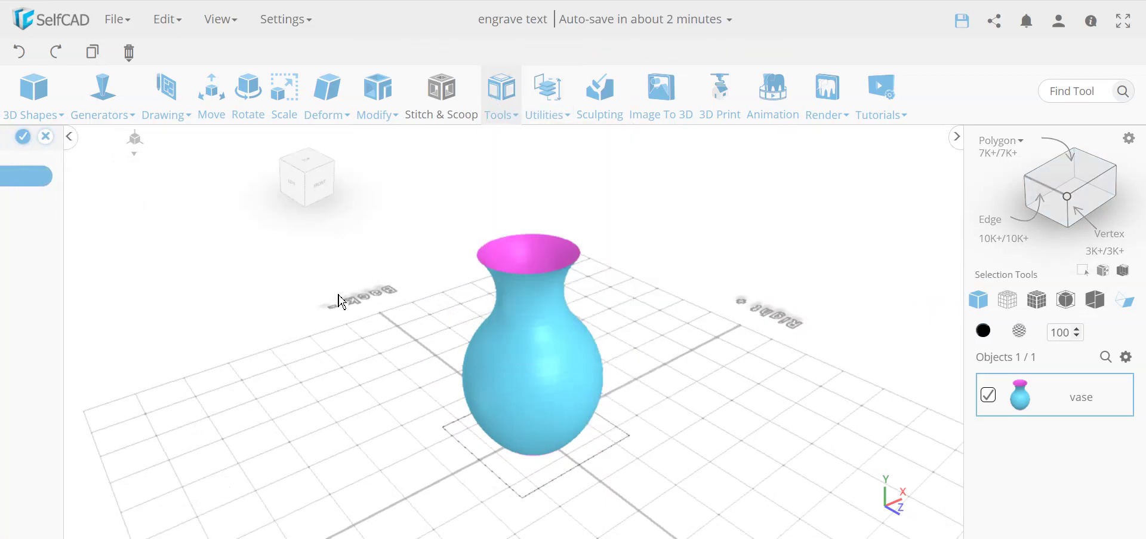
{"action": "left_click", "coordinate": [184, 176]}
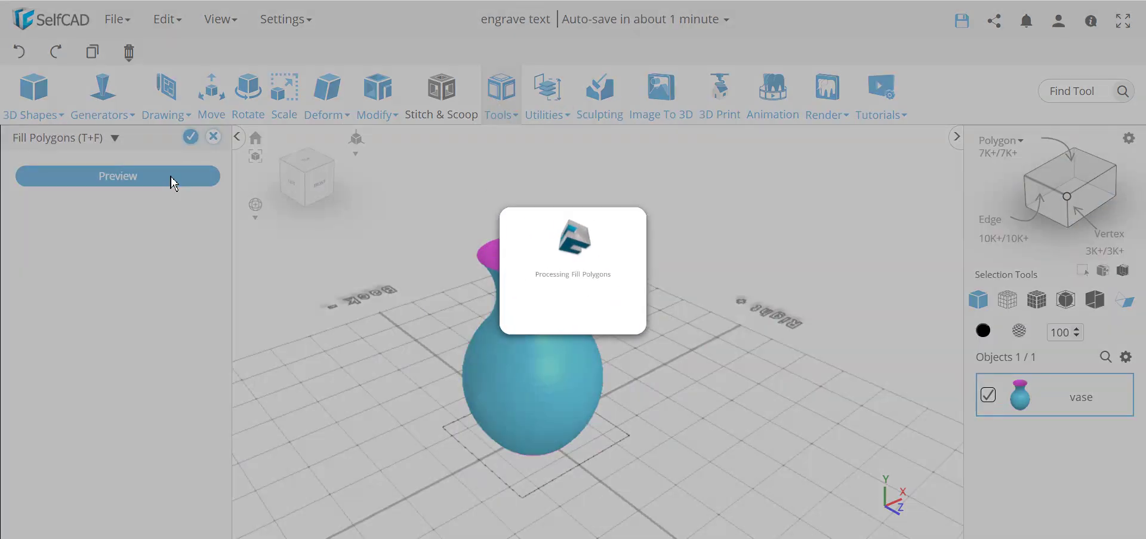
{"action": "right_click_drag", "start_coordinate": [422, 332], "coordinate": [478, 387]}
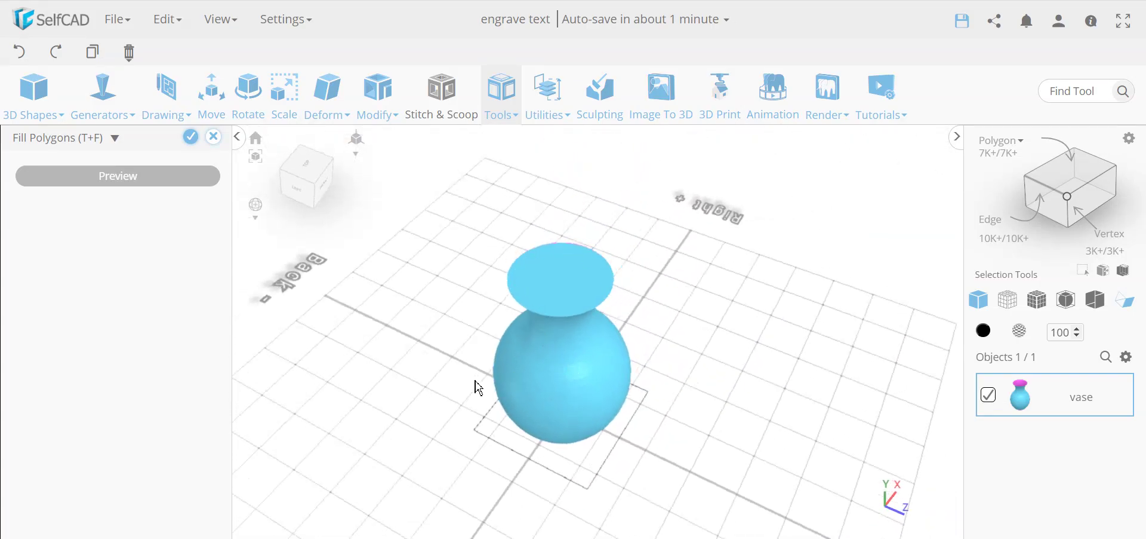
{"action": "left_click", "coordinate": [213, 137]}
{"action": "left_click", "coordinate": [572, 321]}
Step: Apply Add Thickness to the remaining vase shell with a thickness of -5
{"action": "right_click_drag", "start_coordinate": [363, 345], "coordinate": [332, 364]}
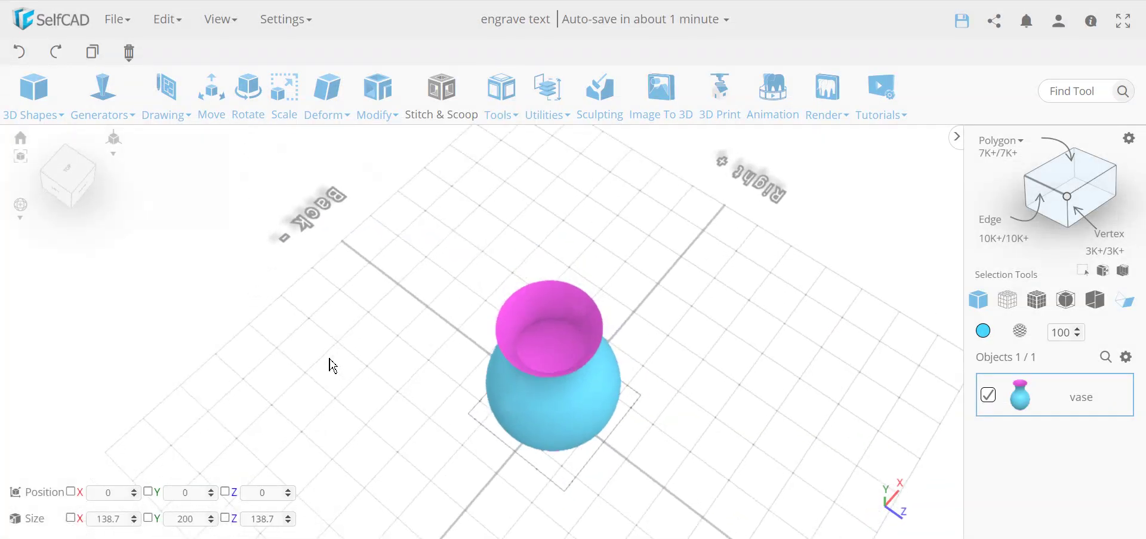
{"action": "left_click", "coordinate": [378, 113]}
{"action": "left_click", "coordinate": [418, 206]}
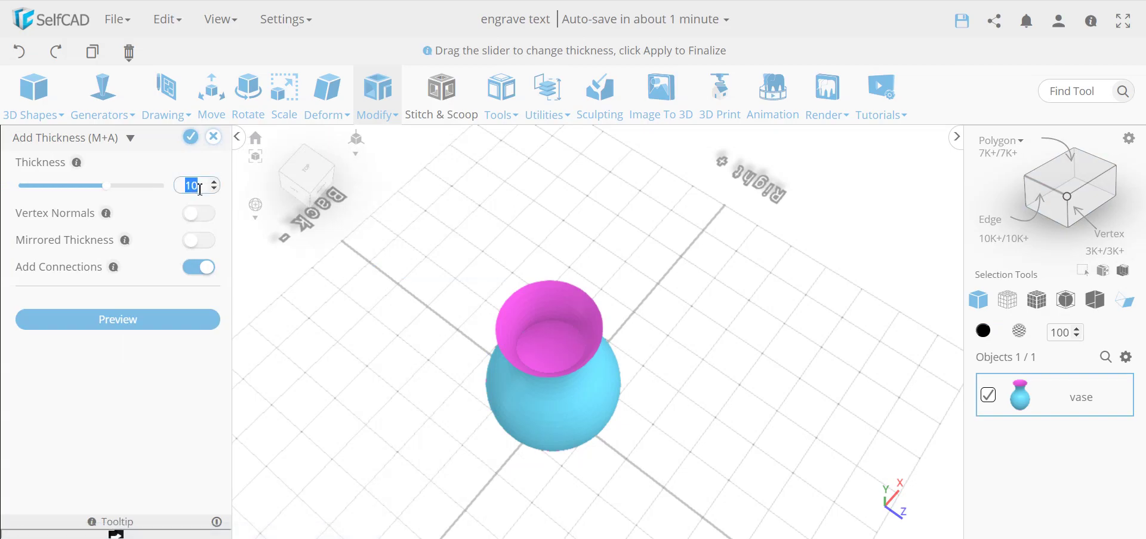
{"action": "type", "text": "-5"}
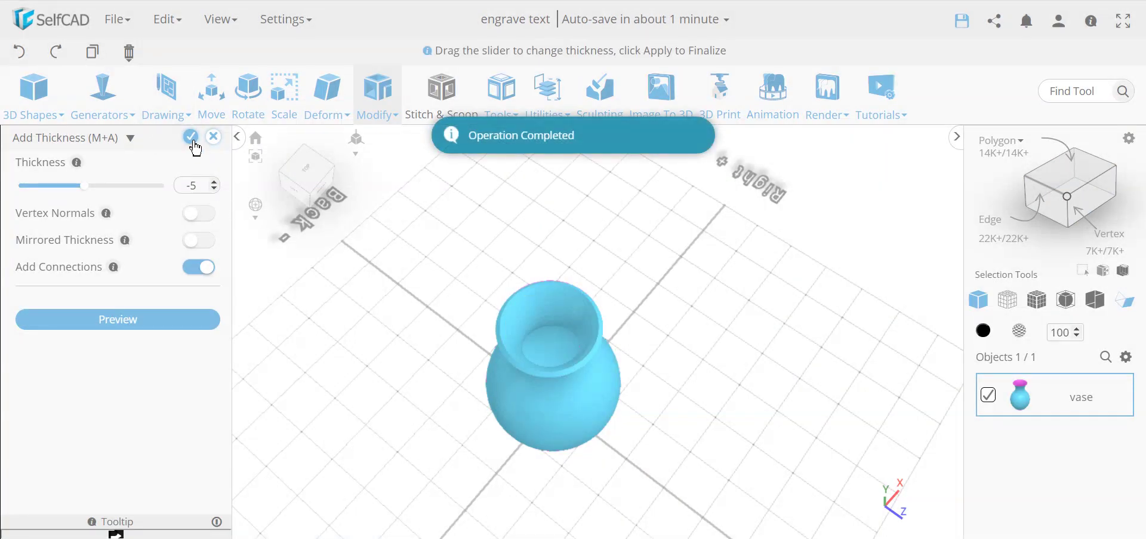
{"action": "left_click", "coordinate": [191, 136]}
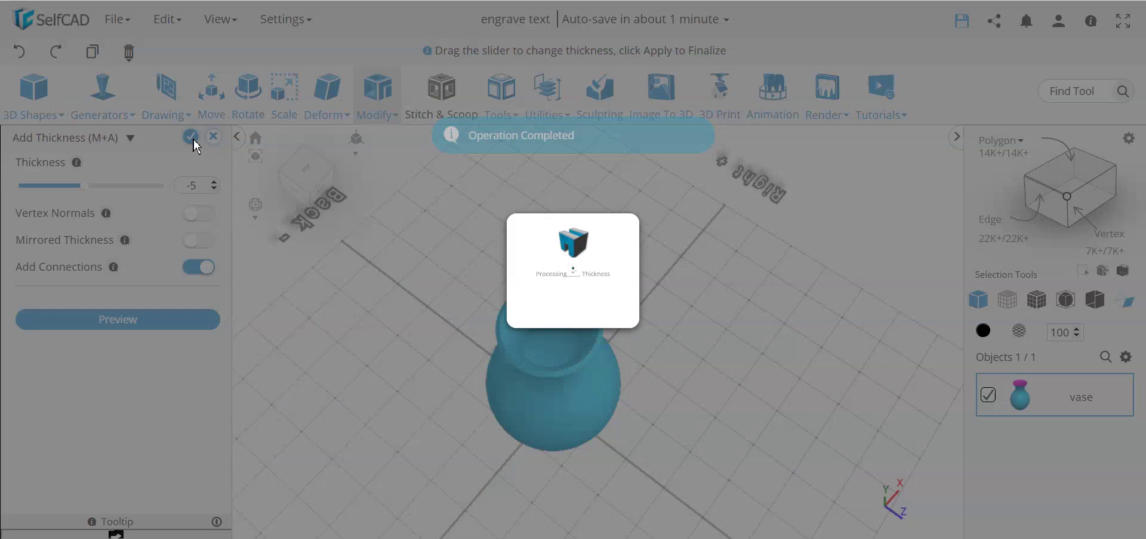
Step: Inspect the vase's thickened rim up close and display the model as a solid with its mesh edges
{"action": "left_click_drag", "start_coordinate": [303, 322], "coordinate": [386, 338]}
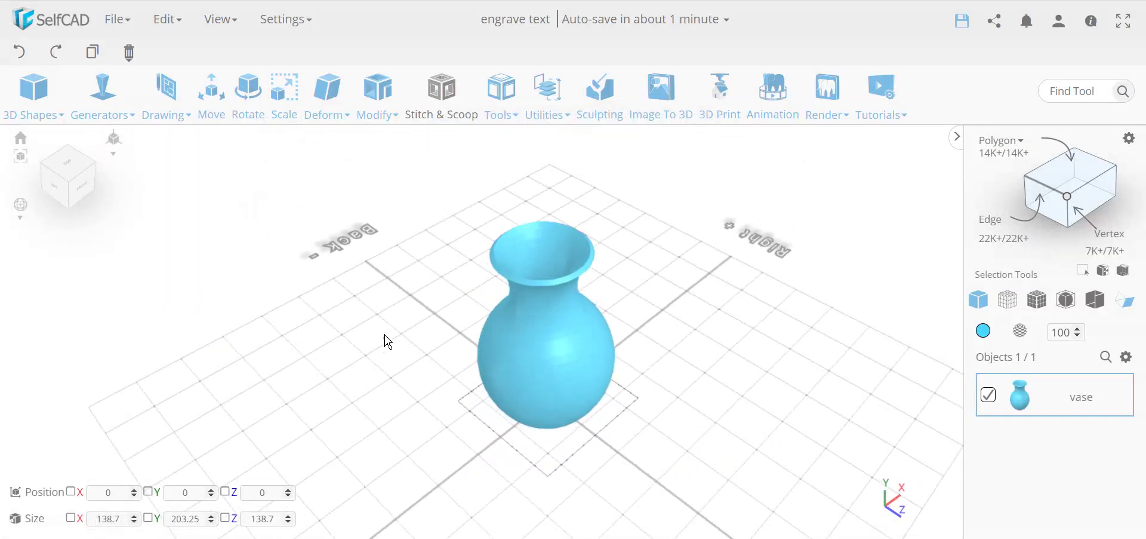
{"action": "scroll", "coordinate": [579, 300], "scroll_direction": "up", "scroll_amount": 5}
{"action": "left_click_drag", "start_coordinate": [621, 324], "coordinate": [761, 351]}
{"action": "scroll", "coordinate": [734, 328], "scroll_direction": "down", "scroll_amount": 5}
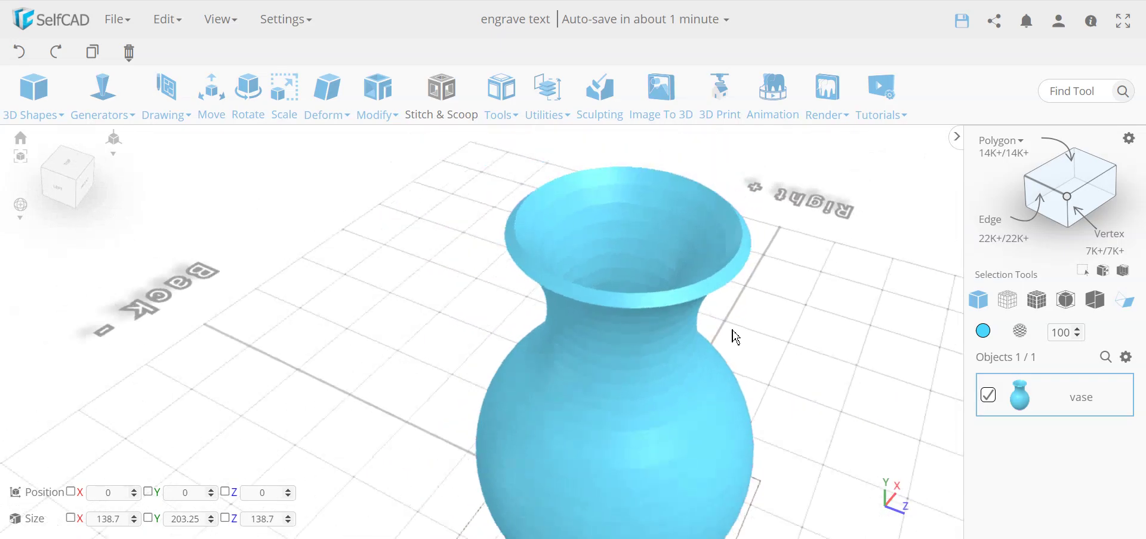
{"action": "left_click_drag", "start_coordinate": [664, 349], "coordinate": [645, 272]}
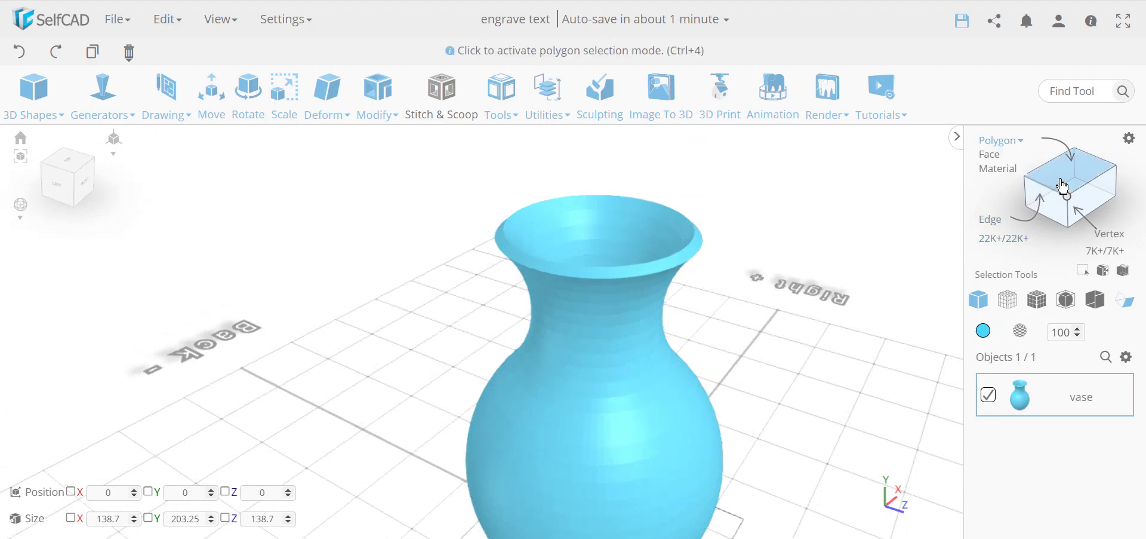
{"action": "left_click", "coordinate": [1037, 299]}
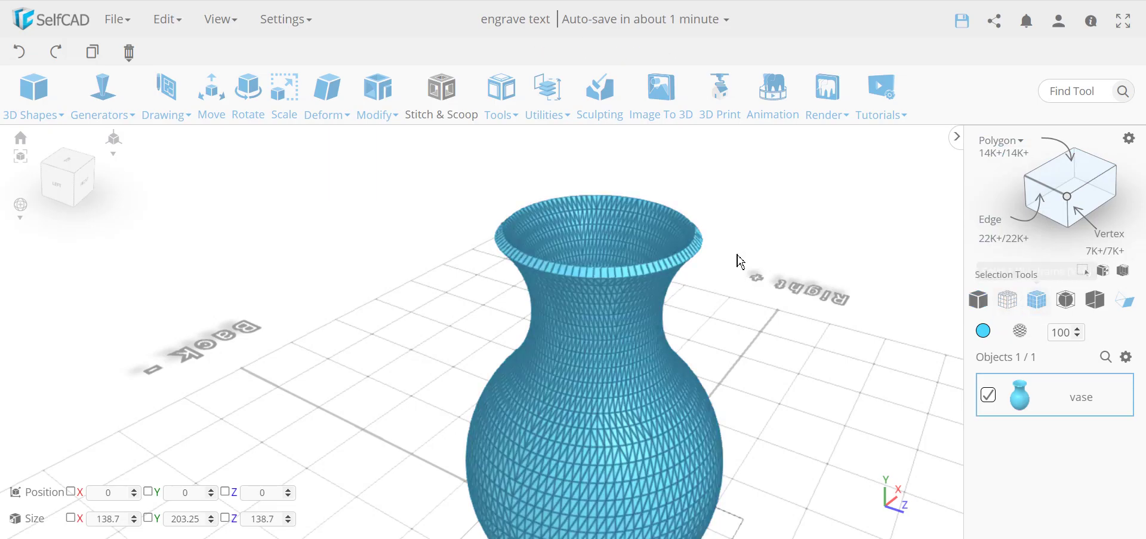
{"action": "left_click_drag", "start_coordinate": [756, 279], "coordinate": [877, 286]}
Step: Enter polygon selection mode and set its tolerance to 1
{"action": "left_click", "coordinate": [1061, 181]}
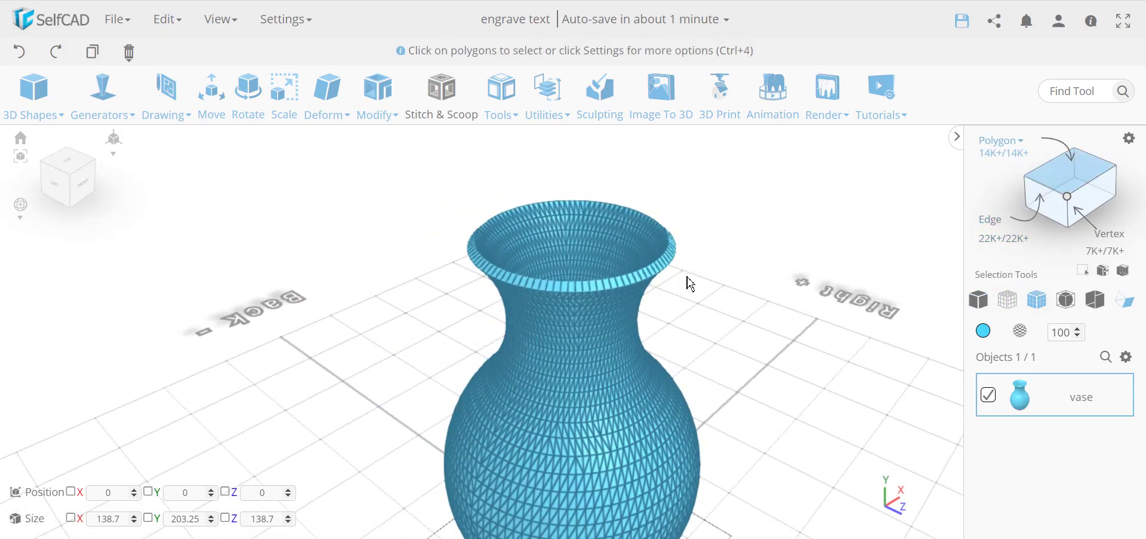
{"action": "left_click", "coordinate": [1129, 139]}
{"action": "left_click_drag", "start_coordinate": [161, 316], "coordinate": [19, 317]}
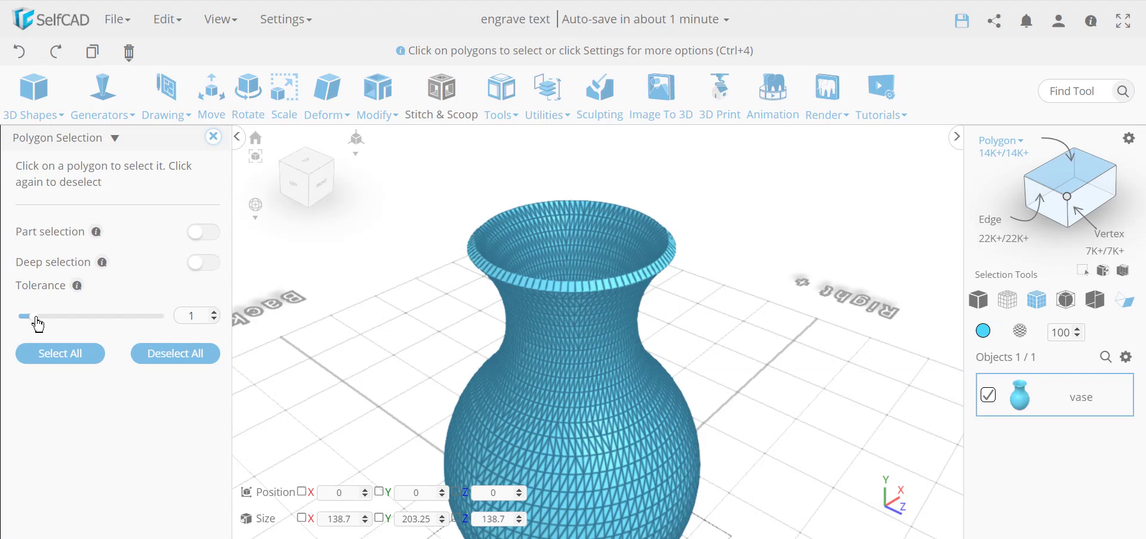
Step: Select the complete ring of sloped polygons around the vase's rim, section by section, and close the selection settings
{"action": "left_click", "coordinate": [646, 287]}
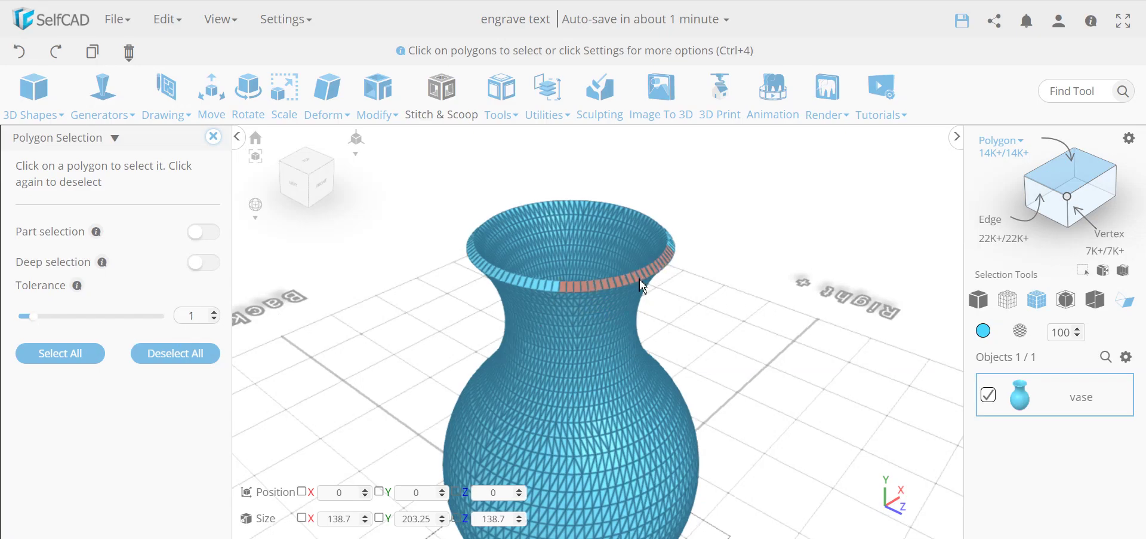
{"action": "left_click_drag", "start_coordinate": [783, 327], "coordinate": [606, 340]}
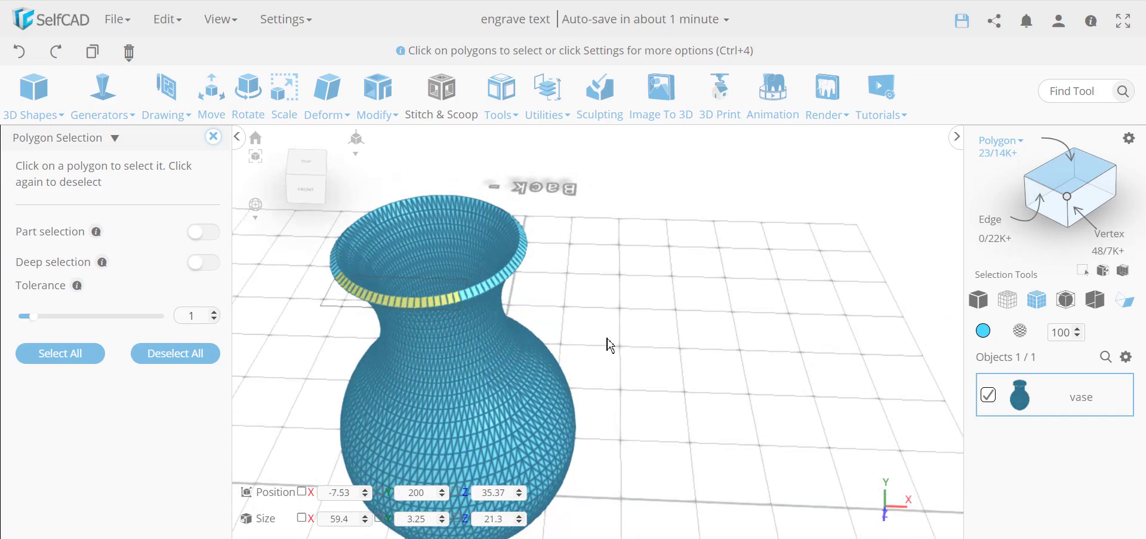
{"action": "left_click", "coordinate": [496, 290]}
{"action": "left_click_drag", "start_coordinate": [495, 290], "coordinate": [735, 282]}
{"action": "left_click", "coordinate": [517, 350]}
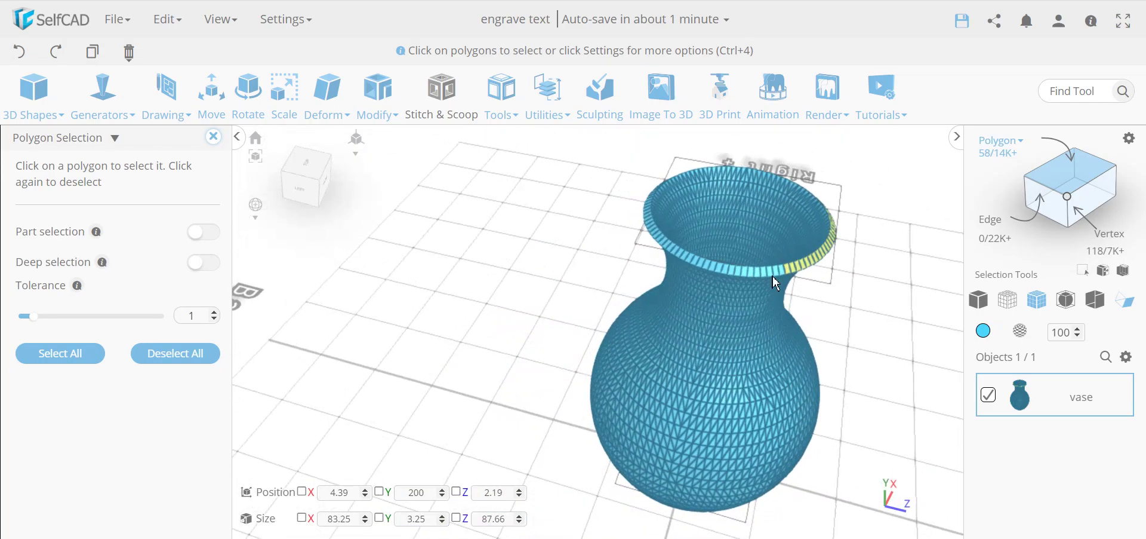
{"action": "left_click", "coordinate": [730, 275]}
{"action": "left_click_drag", "start_coordinate": [442, 308], "coordinate": [630, 305]}
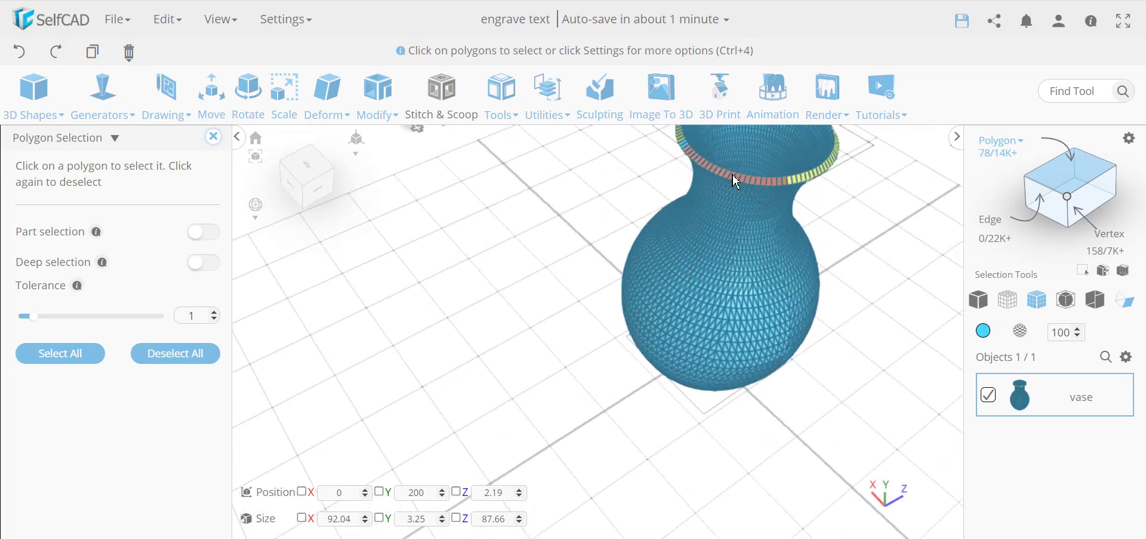
{"action": "left_click", "coordinate": [733, 174]}
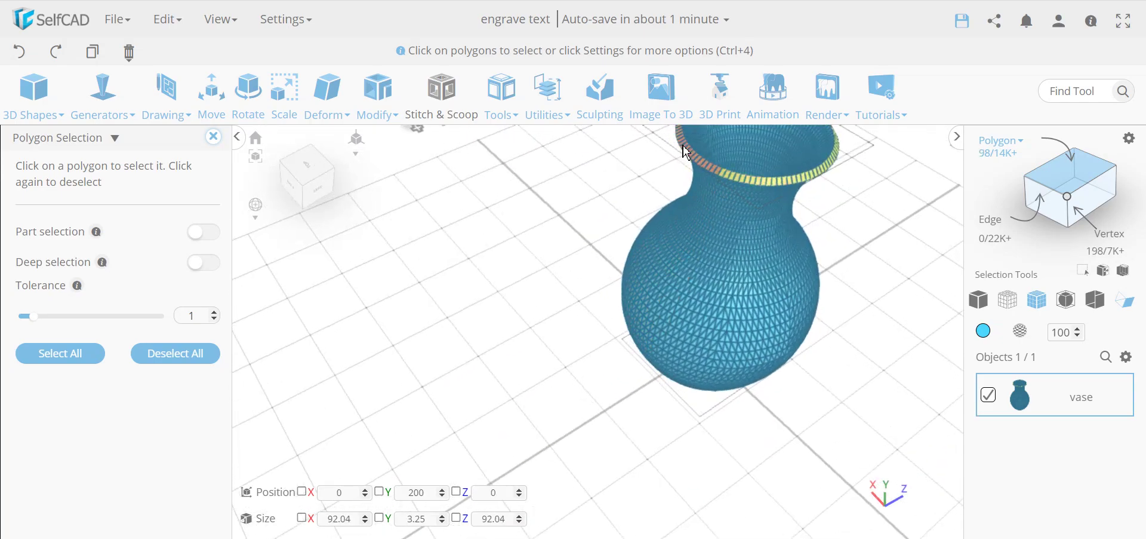
{"action": "left_click", "coordinate": [687, 153]}
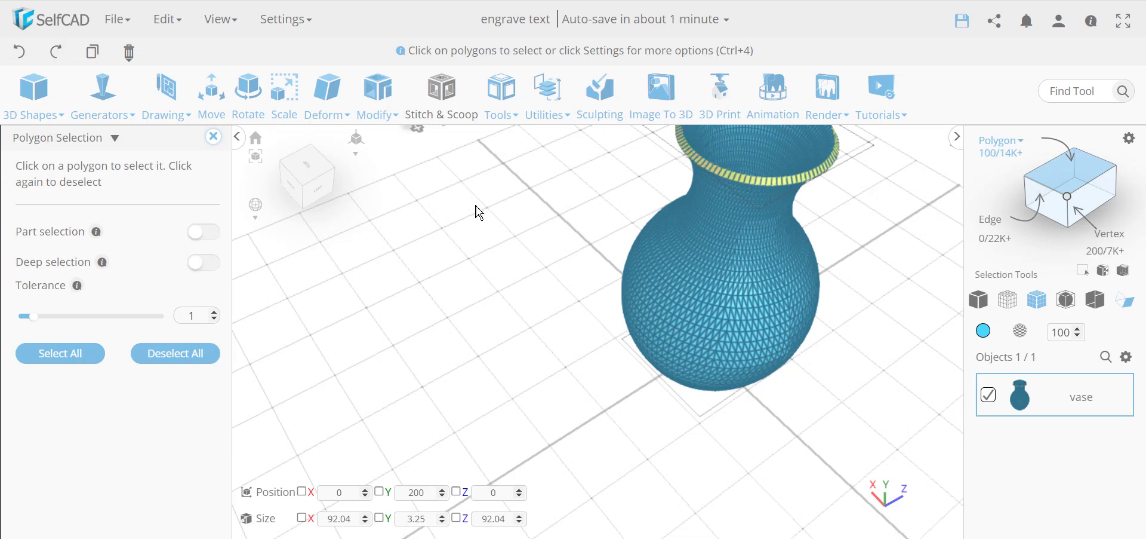
{"action": "left_click", "coordinate": [215, 143]}
Step: Flatten the selected rim polygons along the Y axis to a height of 0 with the Flatten tool and close the tool
{"action": "left_click_drag", "start_coordinate": [525, 338], "coordinate": [478, 379]}
{"action": "left_click", "coordinate": [378, 92]}
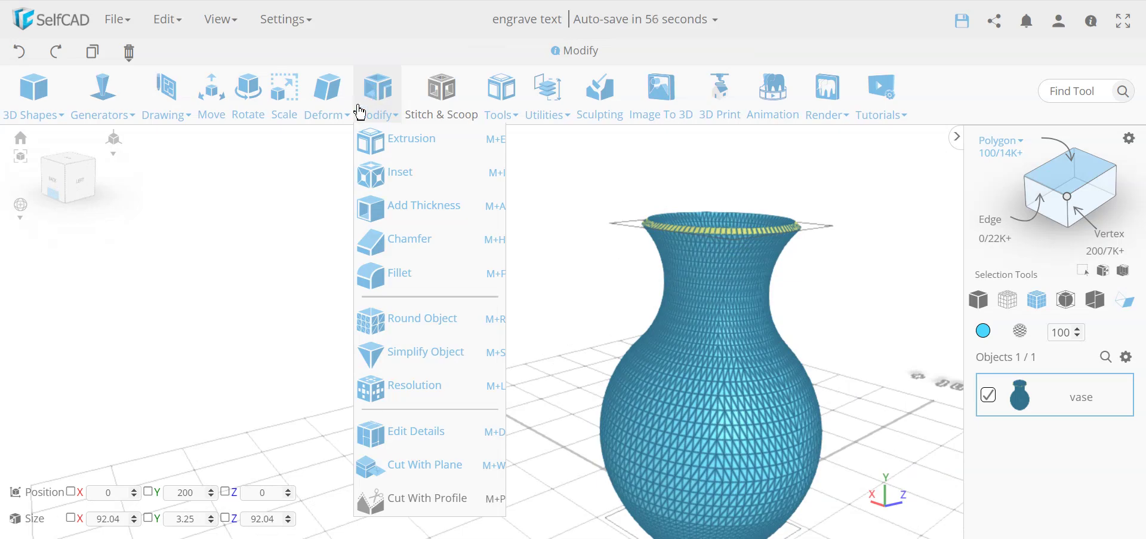
{"action": "left_click", "coordinate": [318, 103]}
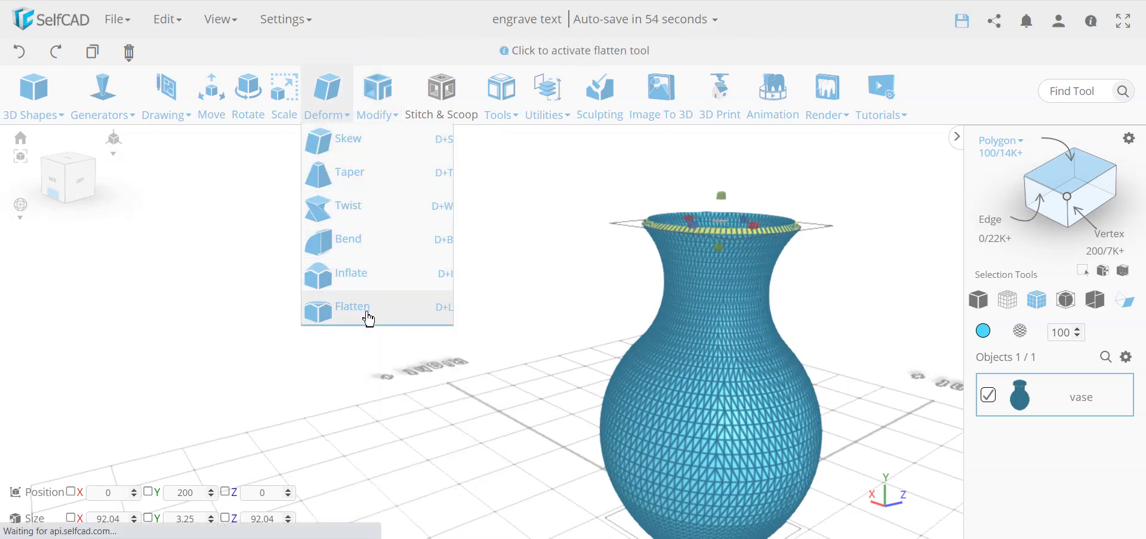
{"action": "left_click", "coordinate": [352, 307]}
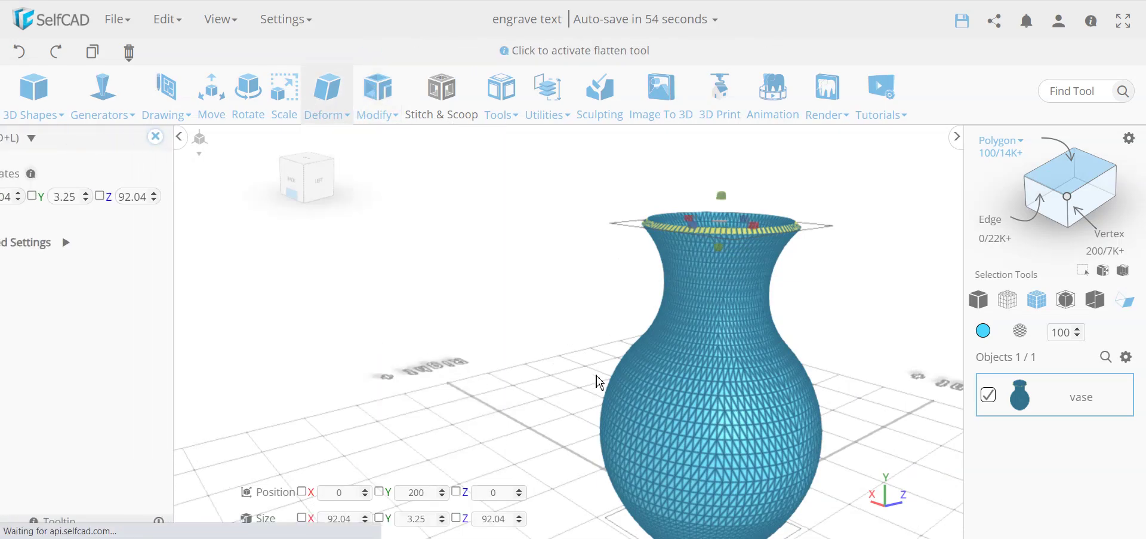
{"action": "left_click", "coordinate": [724, 252]}
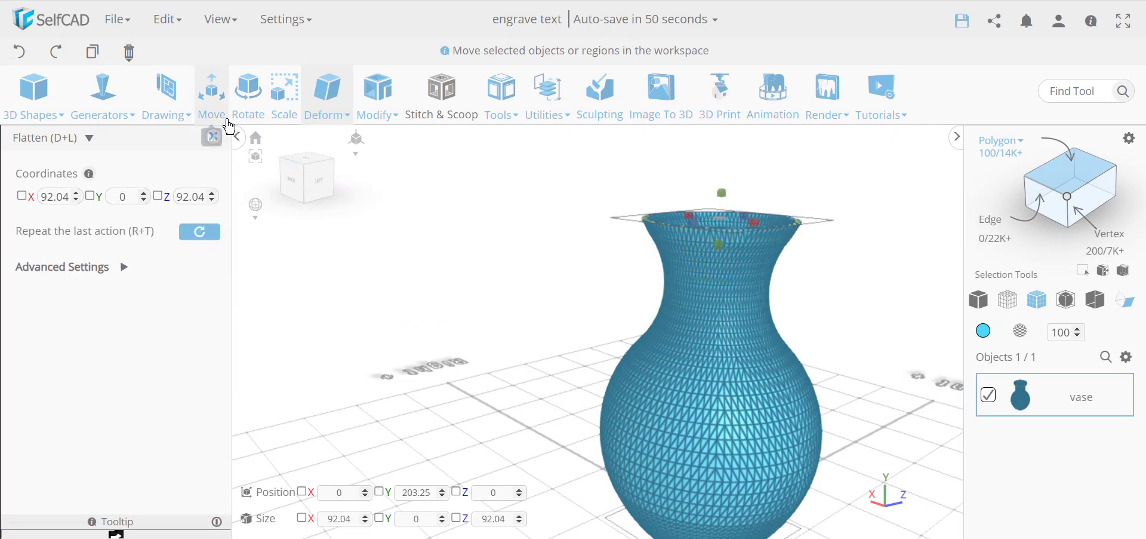
{"action": "left_click", "coordinate": [213, 137]}
Step: Check the flattened rim up close, close the polygon selection settings and display the vase as a solid without mesh edges
{"action": "left_click", "coordinate": [458, 224]}
{"action": "right_click_drag", "start_coordinate": [458, 224], "coordinate": [329, 273]}
{"action": "scroll", "coordinate": [663, 373], "scroll_direction": "up", "scroll_amount": 5}
{"action": "scroll", "coordinate": [692, 380], "scroll_direction": "up", "scroll_amount": 3}
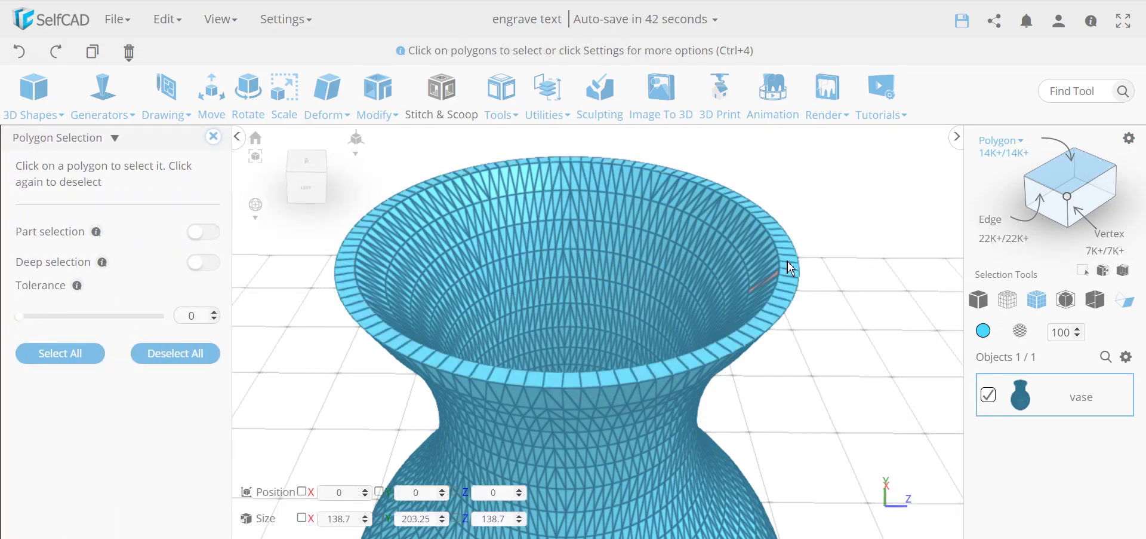
{"action": "left_click", "coordinate": [213, 136]}
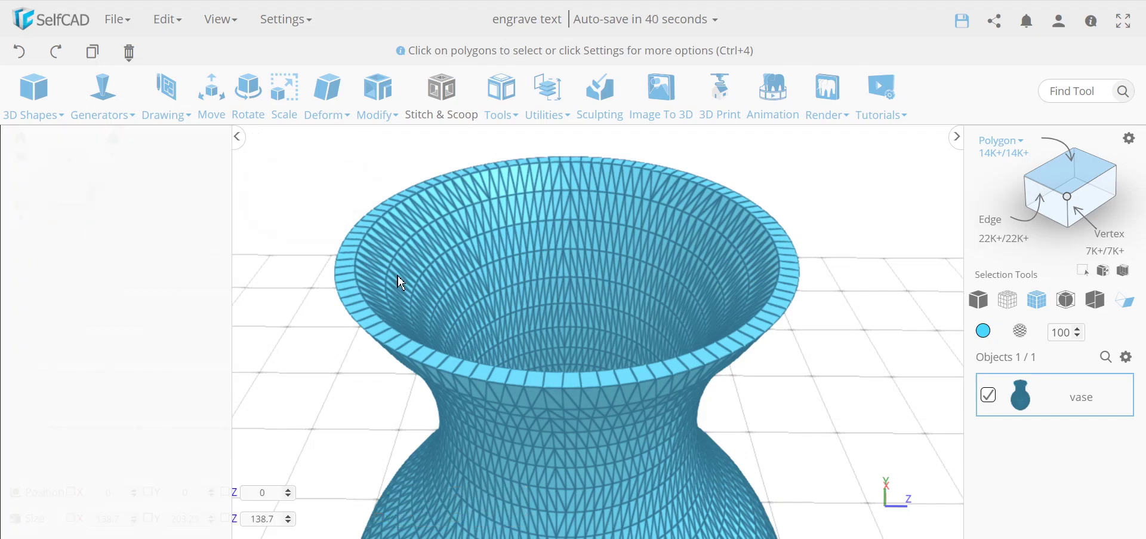
{"action": "left_click", "coordinate": [979, 299]}
Step: Examine the solid vase's flattened rim, interior and outer body from above and from the front
{"action": "left_click_drag", "start_coordinate": [818, 353], "coordinate": [653, 404]}
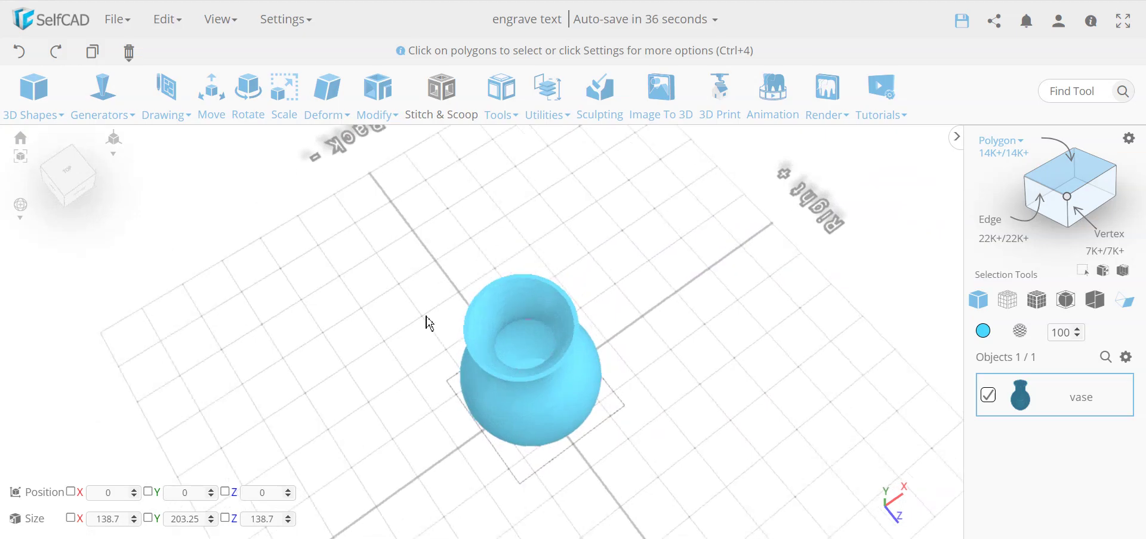
{"action": "scroll", "coordinate": [540, 358], "scroll_direction": "up", "scroll_amount": 8}
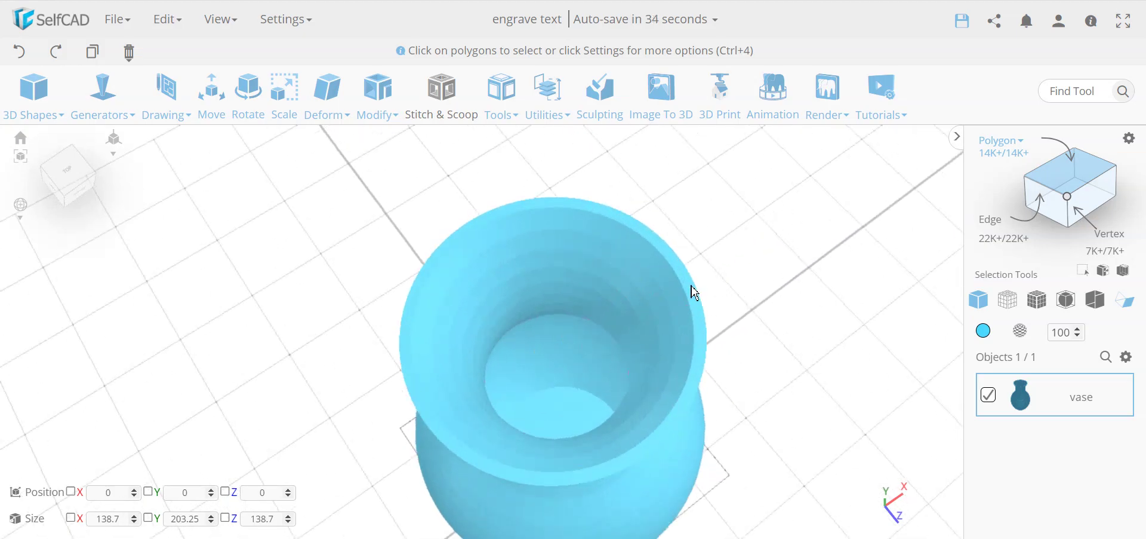
{"action": "left_click", "coordinate": [694, 293]}
{"action": "scroll", "coordinate": [759, 379], "scroll_direction": "down", "scroll_amount": 5}
{"action": "left_click_drag", "start_coordinate": [770, 404], "coordinate": [683, 332]}
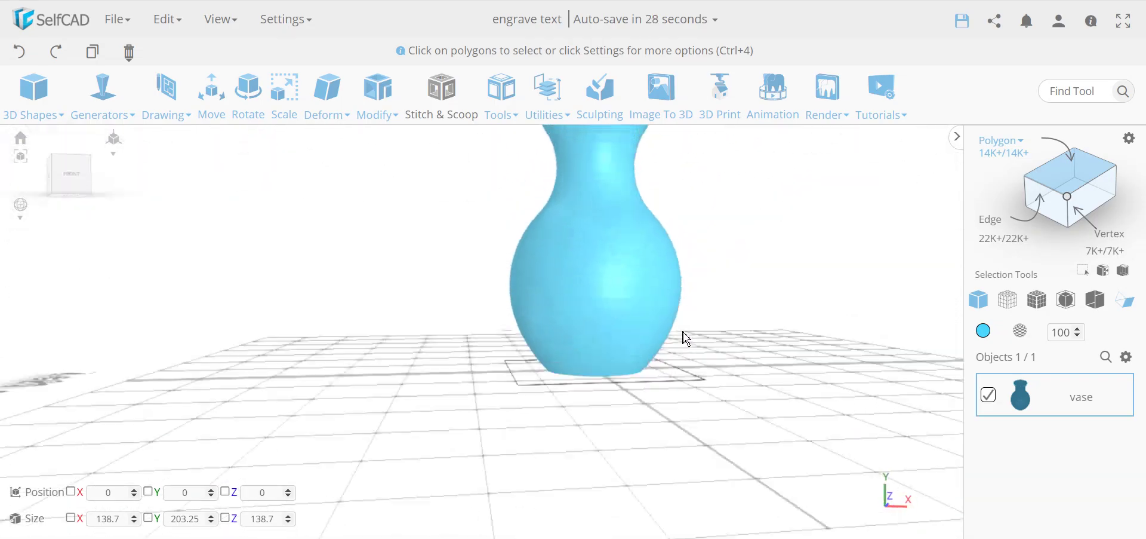
{"action": "right_click_drag", "start_coordinate": [686, 338], "coordinate": [628, 372]}
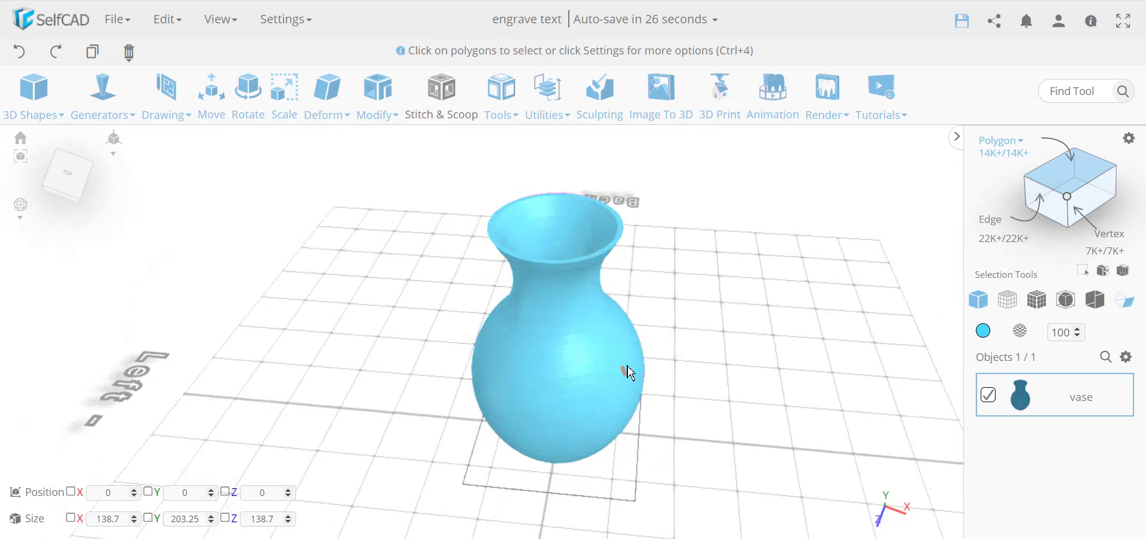